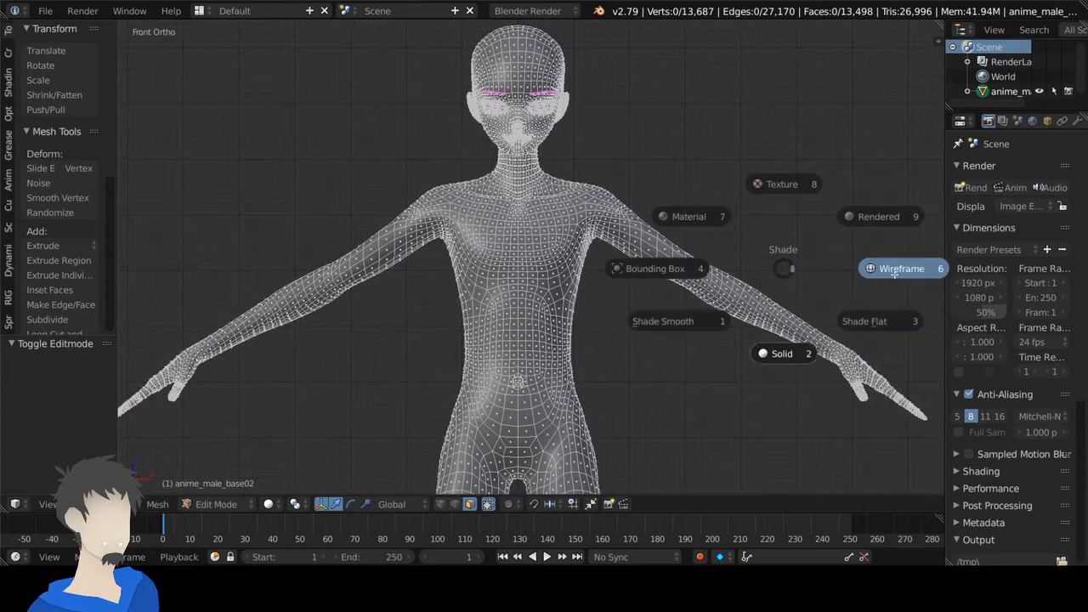
# In wireframe shading, box-select the body's torso and arms from the neck base to the hips and forearms.
pyautogui.click(884, 268)
pyautogui.press('b')
pyautogui.moveTo(206, 163); pyautogui.dragTo(779, 425)
pyautogui.scroll(-5, 657, 318)
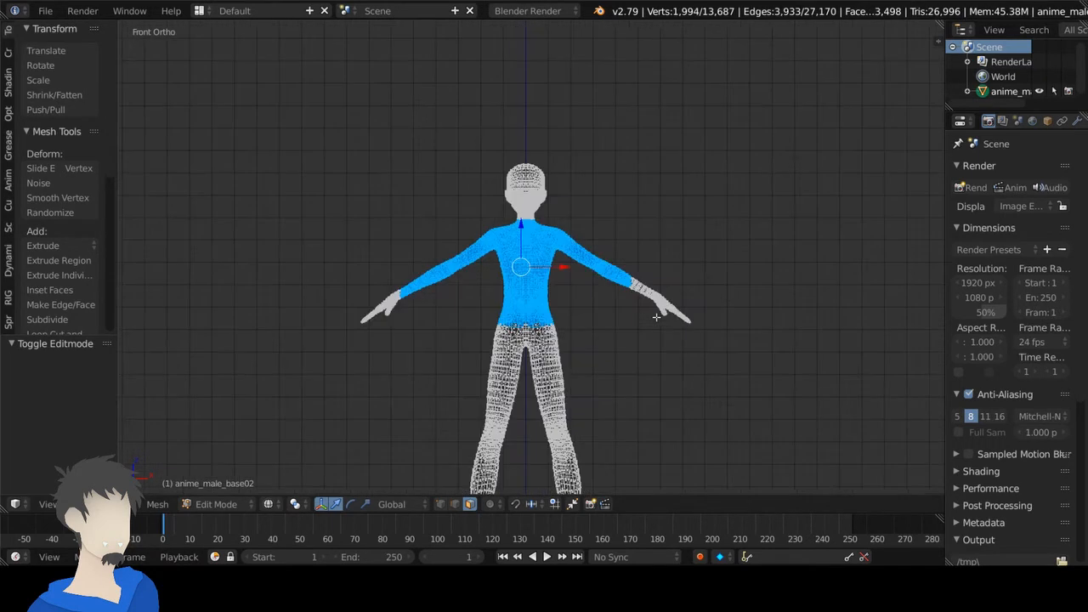
pyautogui.moveTo(633, 316)
pyautogui.mouseDown(button='middle')
pyautogui.moveTo(590, 286)
pyautogui.moveTo(681, 319)
pyautogui.moveTo(644, 312)
pyautogui.mouseUp(button='middle')
pyautogui.press('KP_1')
# Duplicate the selected torso and sleeve faces in place and separate the selection into its own object.
pyautogui.scroll(-7, 112, 151)
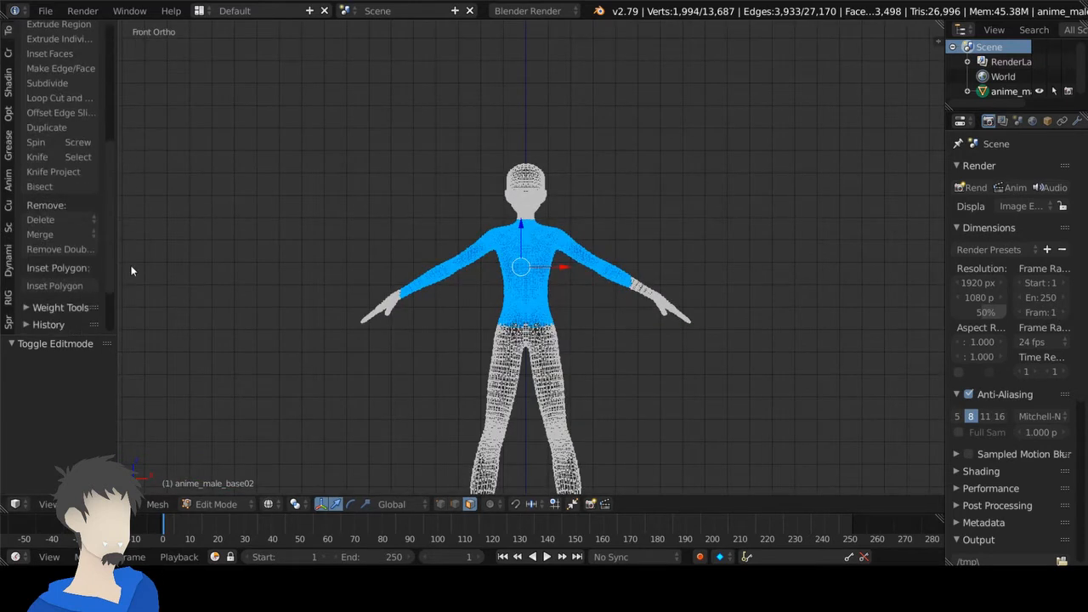
pyautogui.click(48, 125)
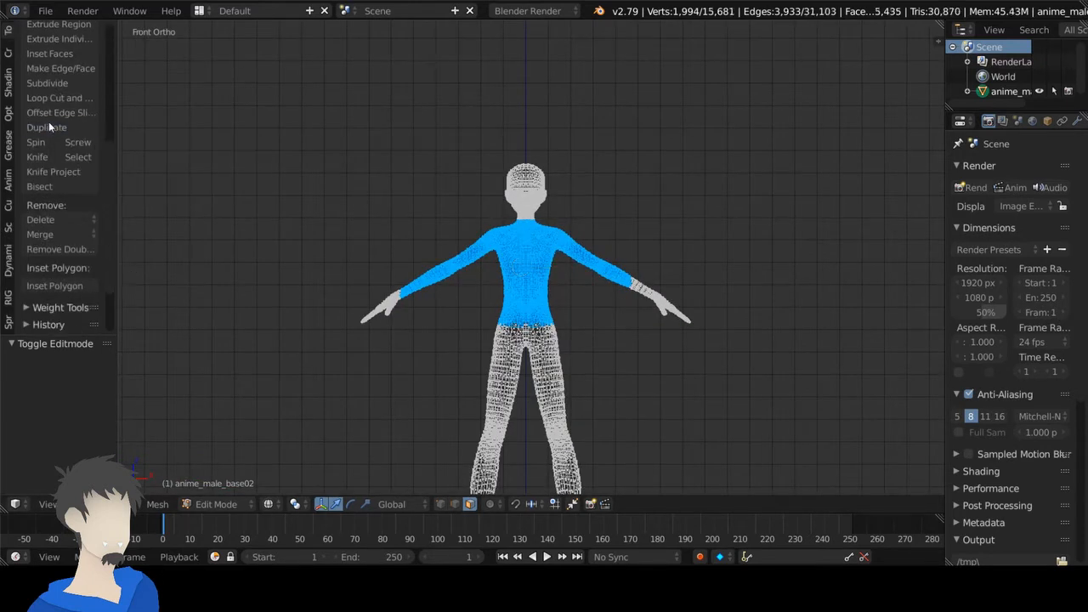
pyautogui.rightClick(346, 187)
pyautogui.press('p')
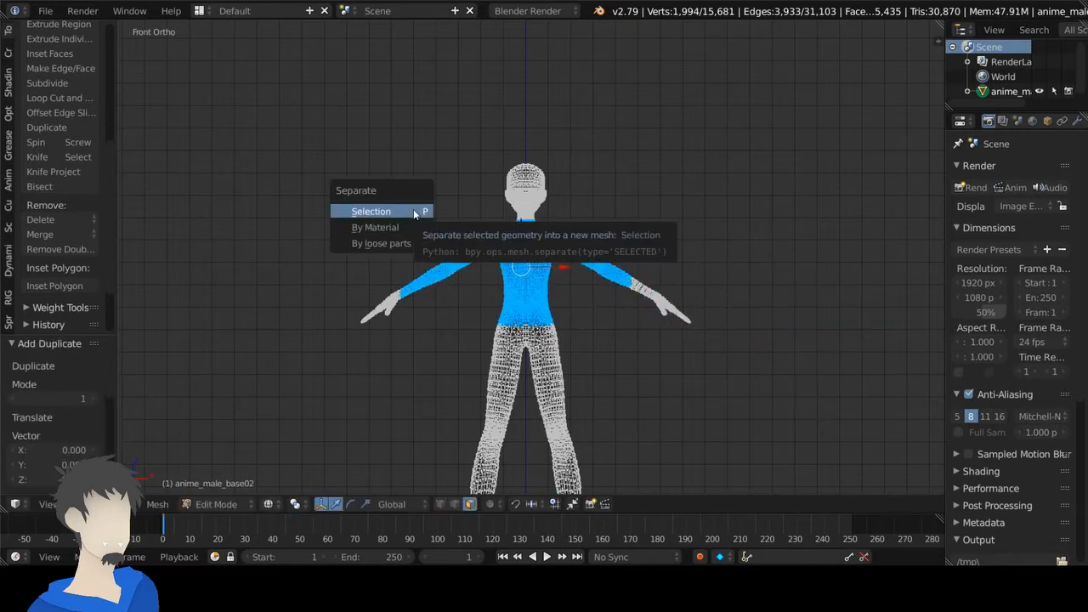
pyautogui.click(413, 209)
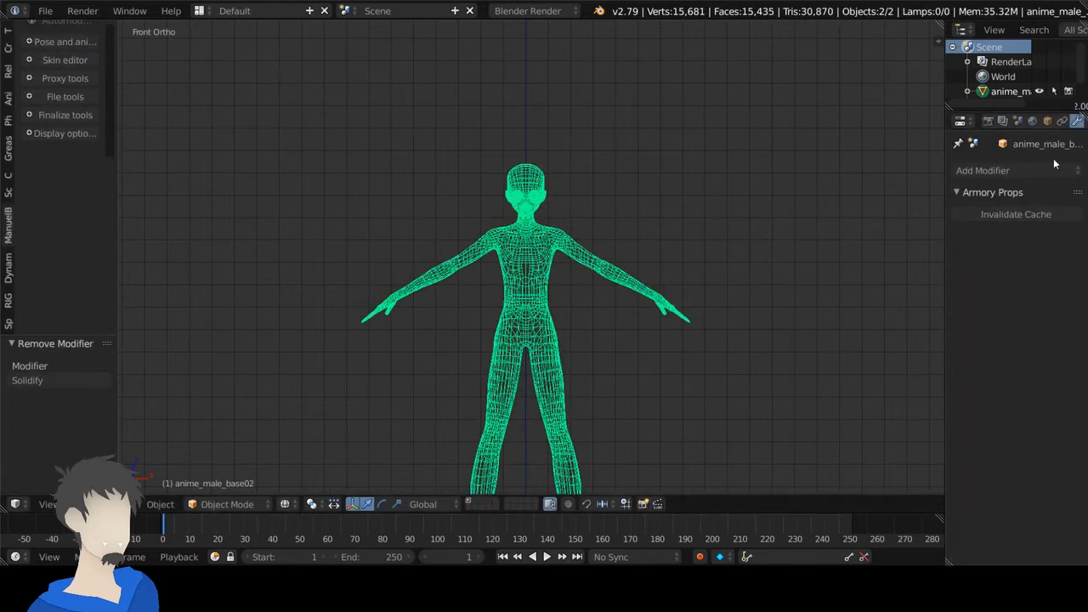
# Select the separated shirt object and add a Solidify modifier to it.
pyautogui.rightClick(565, 250)
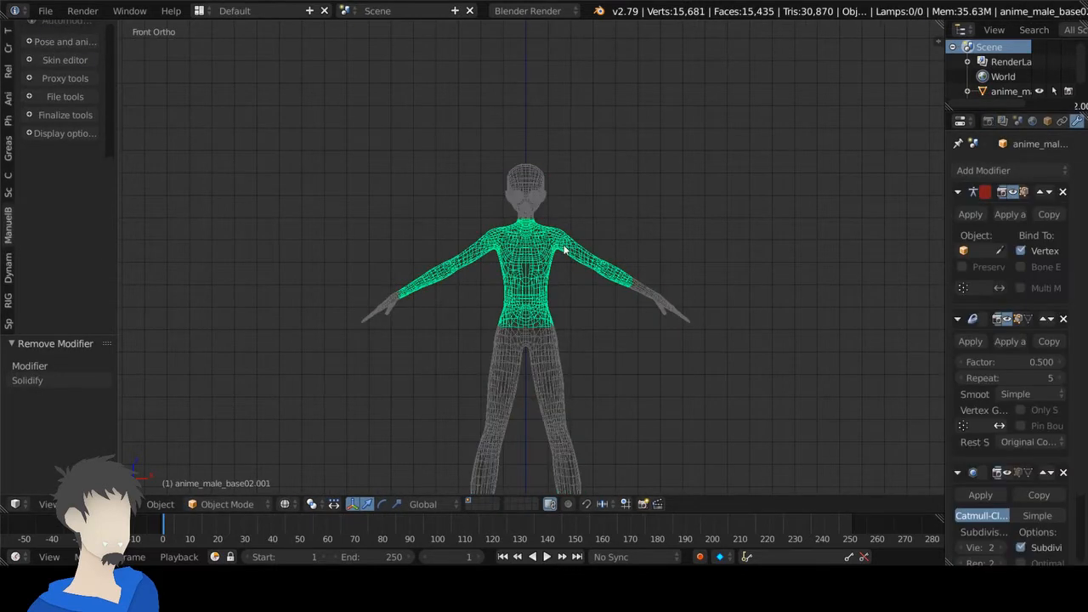
pyautogui.click(978, 170)
pyautogui.click(745, 396)
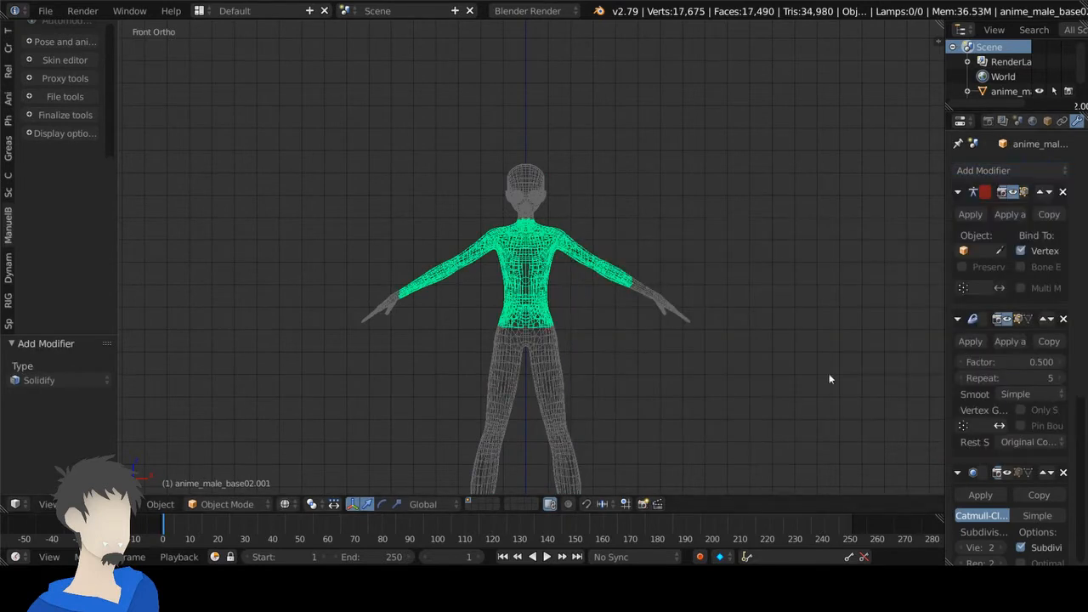
# Remove the shirt's armature, corrective smooth and subdivision modifiers, keeping only Solidify.
pyautogui.click(1064, 192)
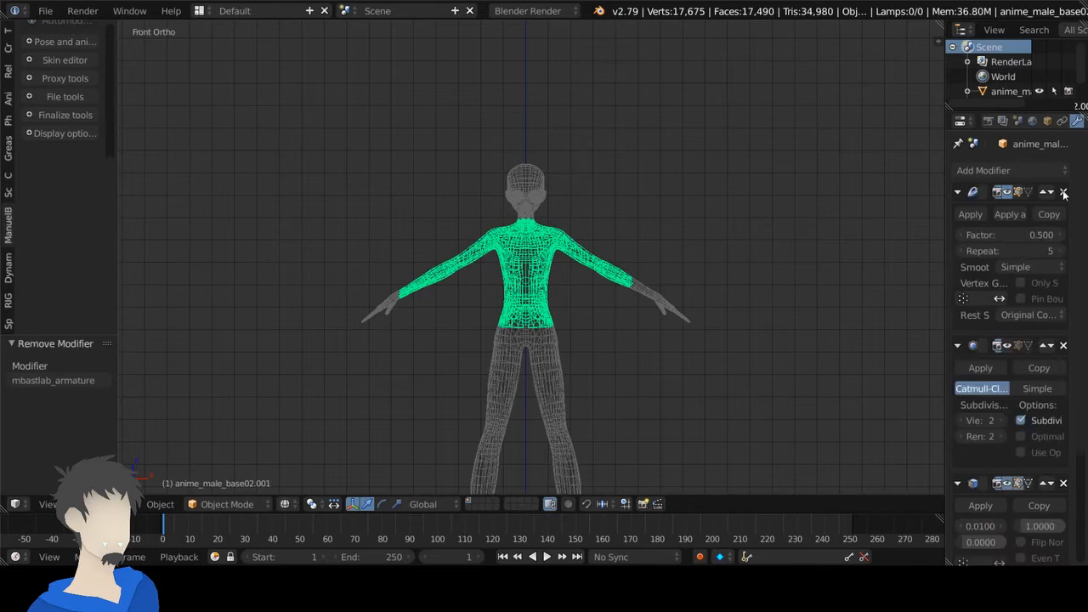
pyautogui.click(1063, 192)
pyautogui.click(1069, 192)
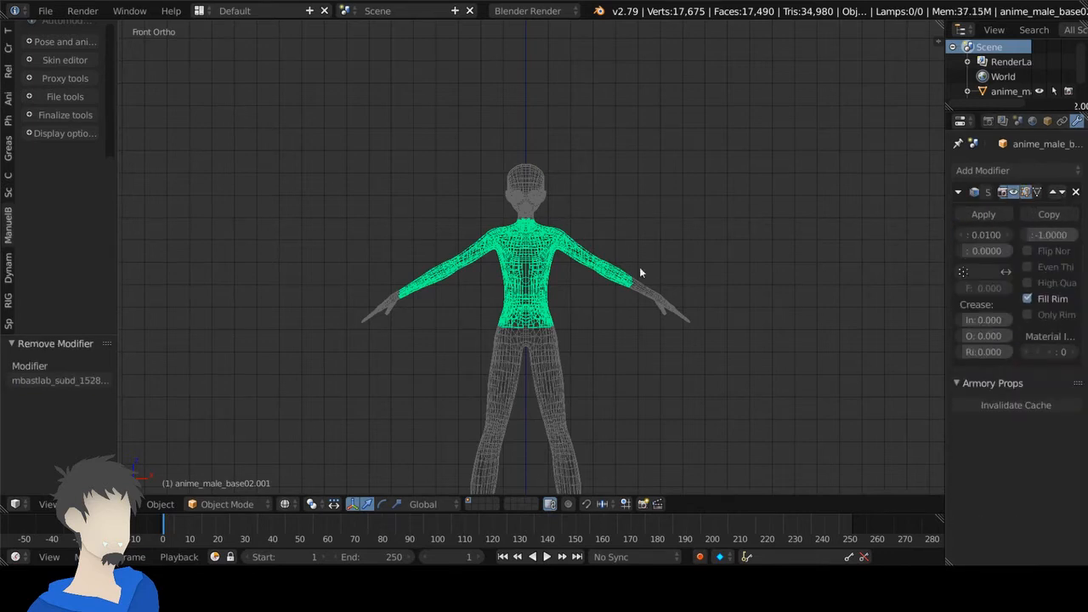
# Set the shirt's Solidify offset to 1 and clamp to 2, viewing the model in solid shading.
pyautogui.press('-')
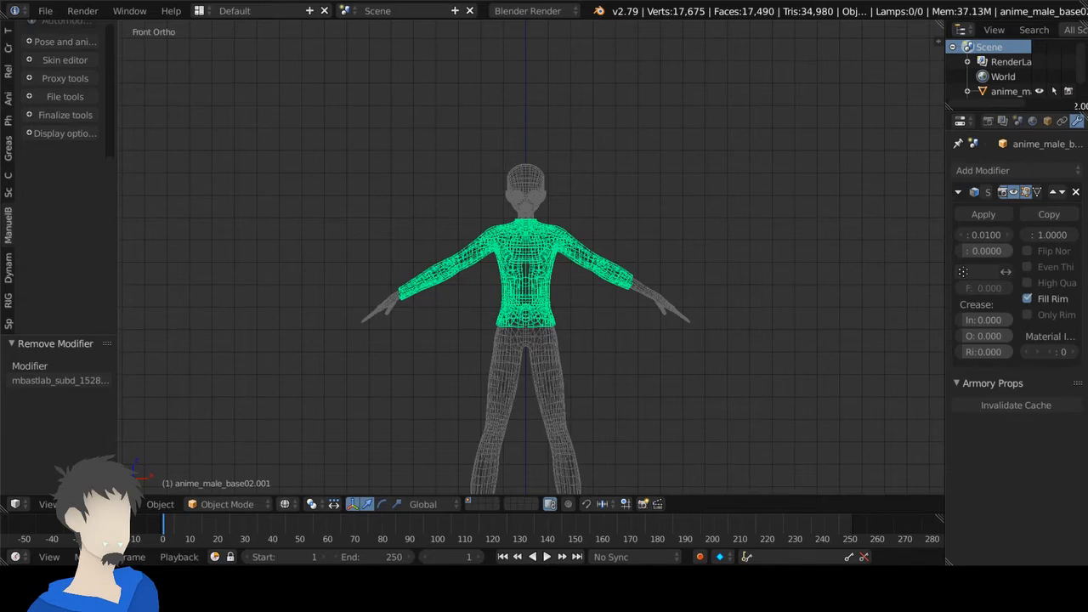
pyautogui.scroll(2, 557, 187)
pyautogui.press('z')
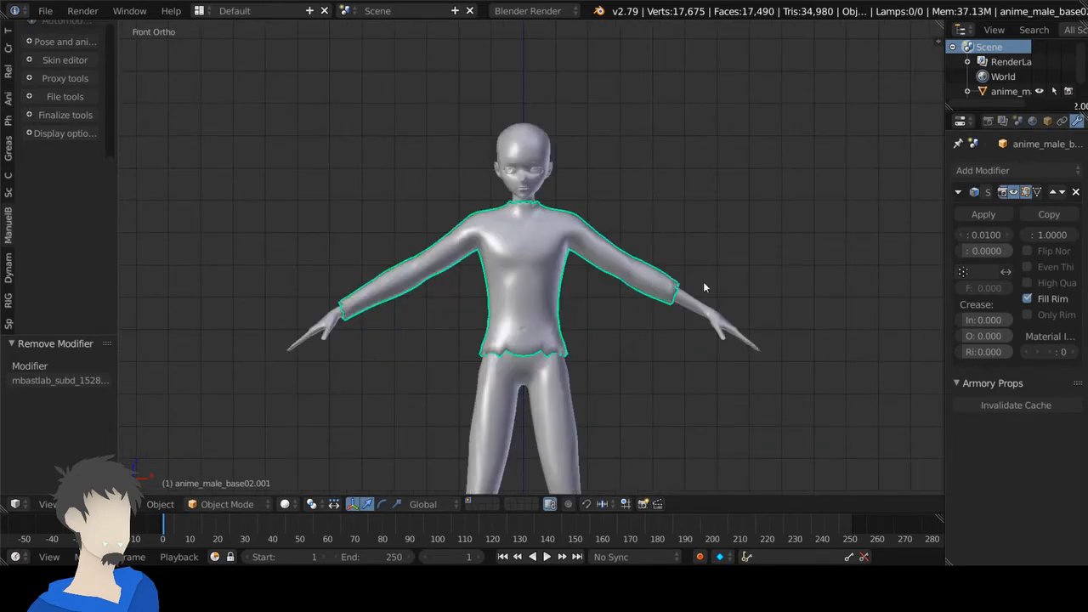
pyautogui.click(986, 251)
pyautogui.write('2')
pyautogui.press('Return')
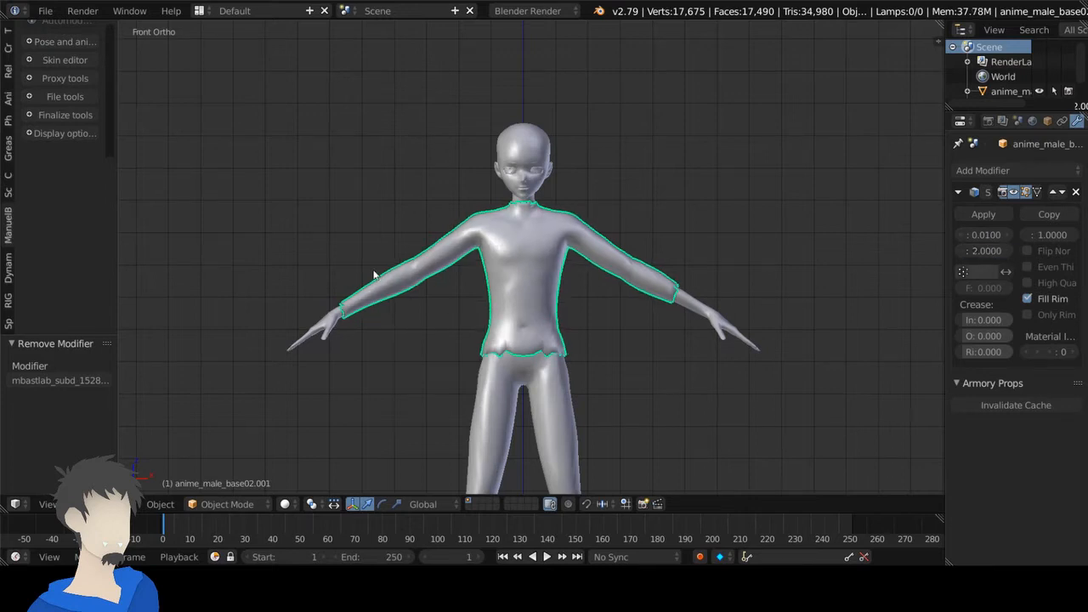
# Apply the Solidify modifier to the shirt.
pyautogui.moveTo(374, 274); pyautogui.dragTo(397, 277, button='middle')
pyautogui.press('KP_1')
pyautogui.click(1004, 215)
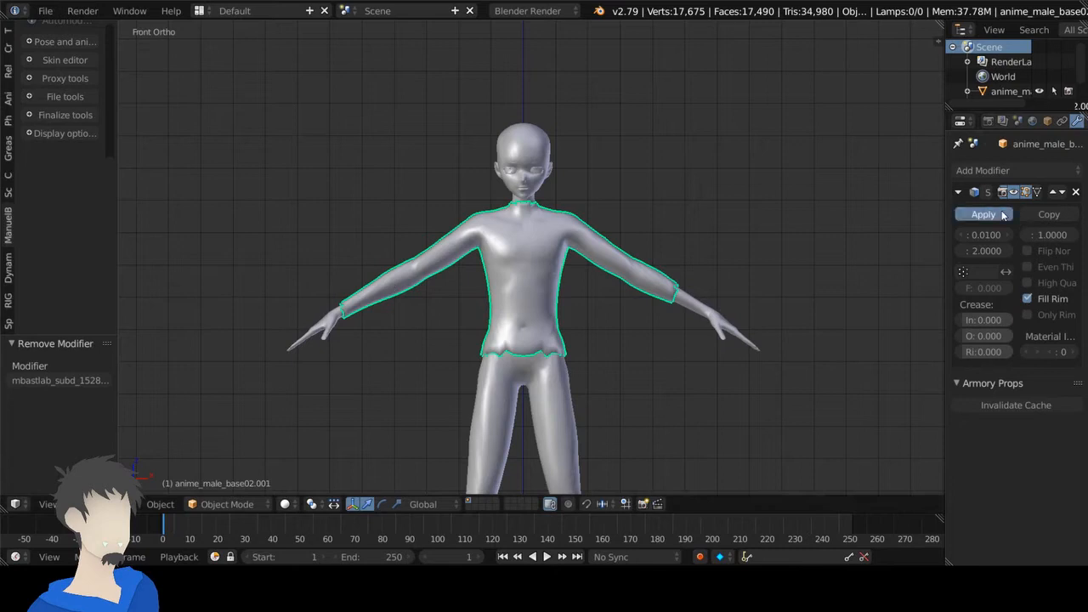
# Examine the thickened shirt's neckline, sleeves and hem from several angles.
pyautogui.scroll(2, 643, 340)
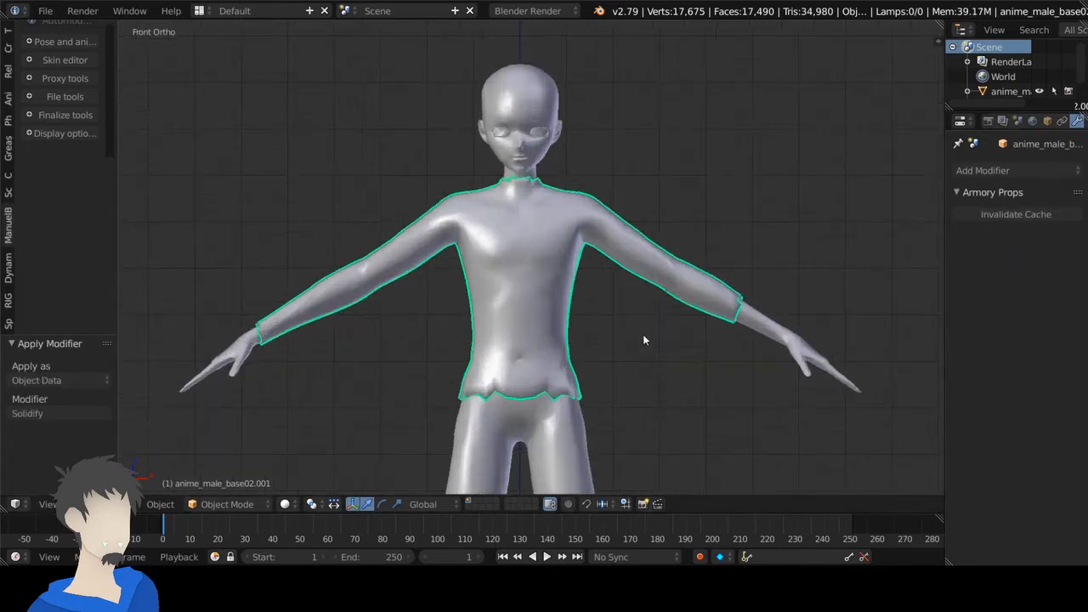
pyautogui.scroll(2, 642, 368)
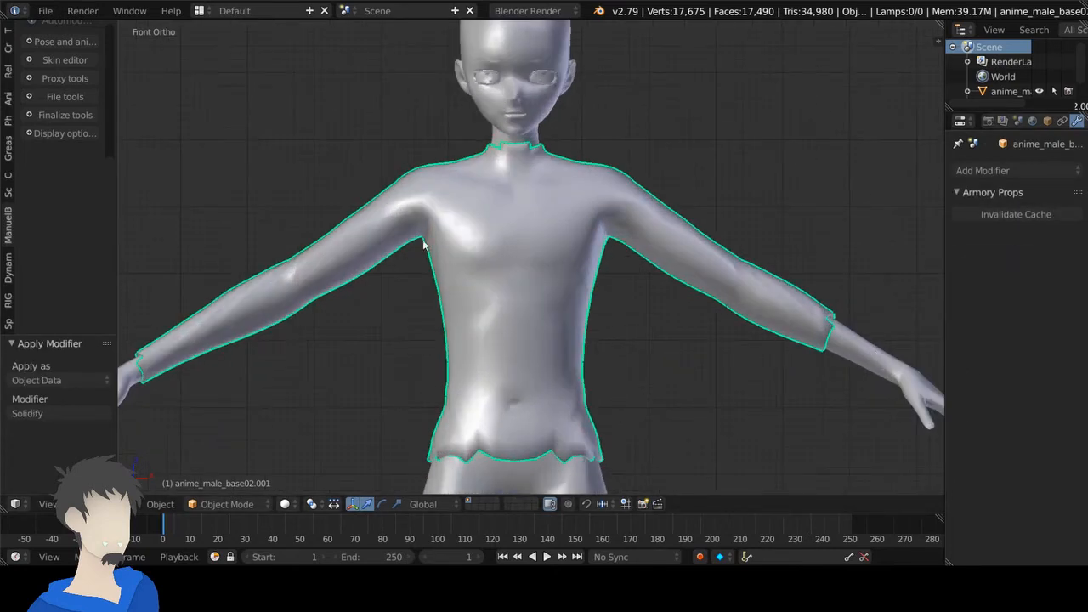
pyautogui.moveTo(510, 284); pyautogui.dragTo(479, 321, button='middle')
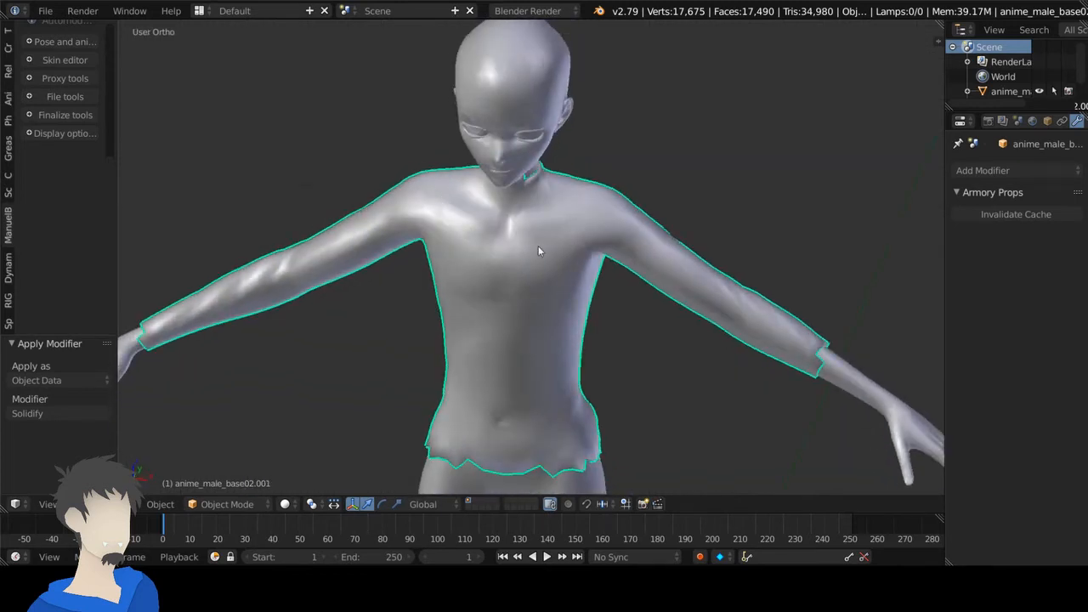
pyautogui.moveTo(549, 306); pyautogui.dragTo(540, 360, button='middle')
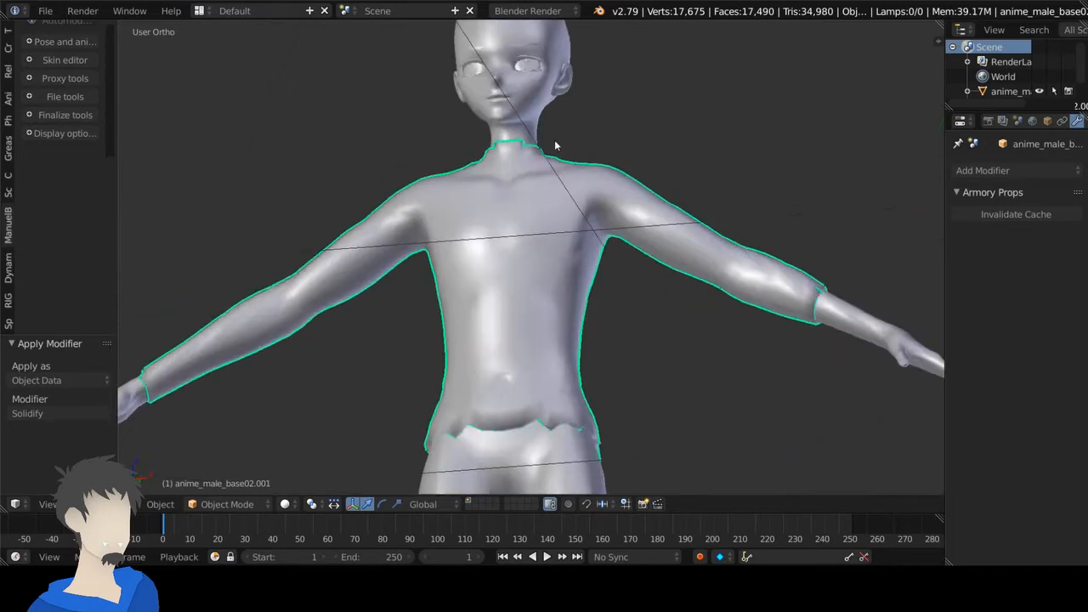
pyautogui.moveTo(554, 144); pyautogui.dragTo(529, 202, button='middle')
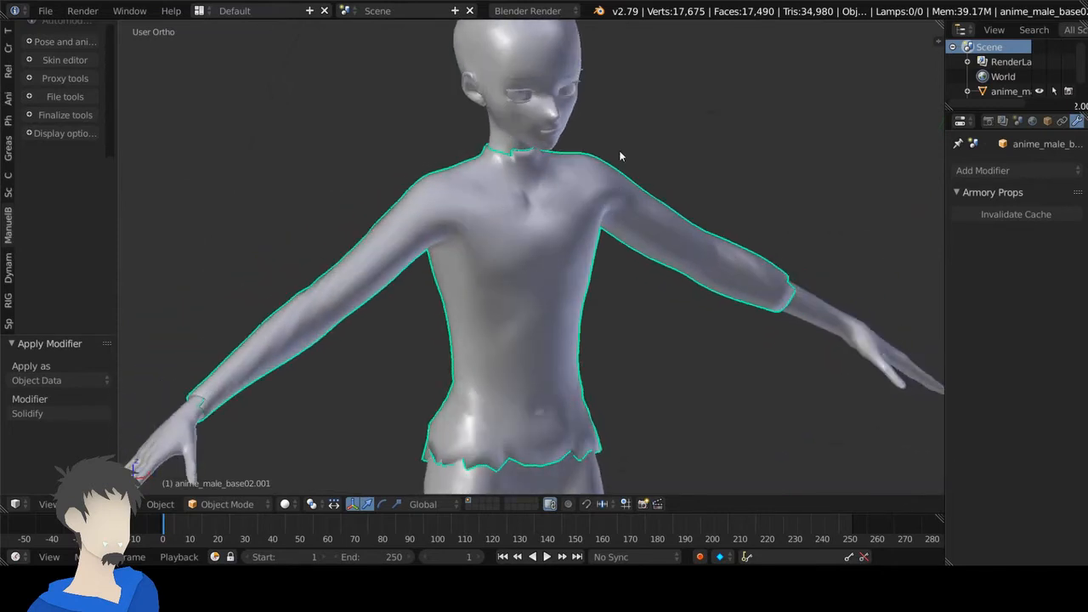
pyautogui.press('KP_1')
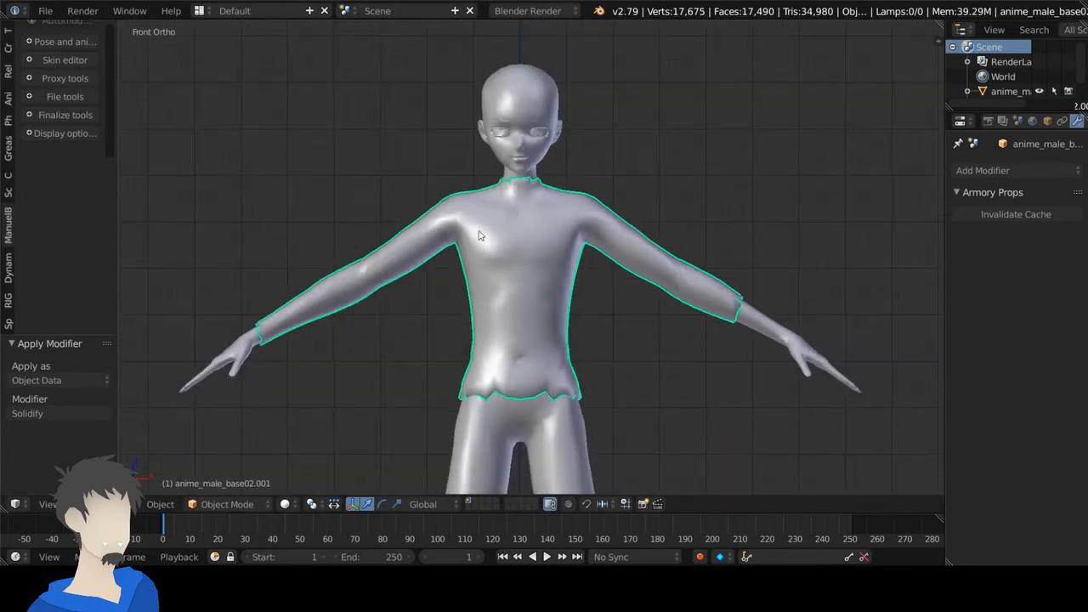
# Enter Edit Mode on the shirt and select the rim face loop around its bottom hem.
pyautogui.press('Tab')
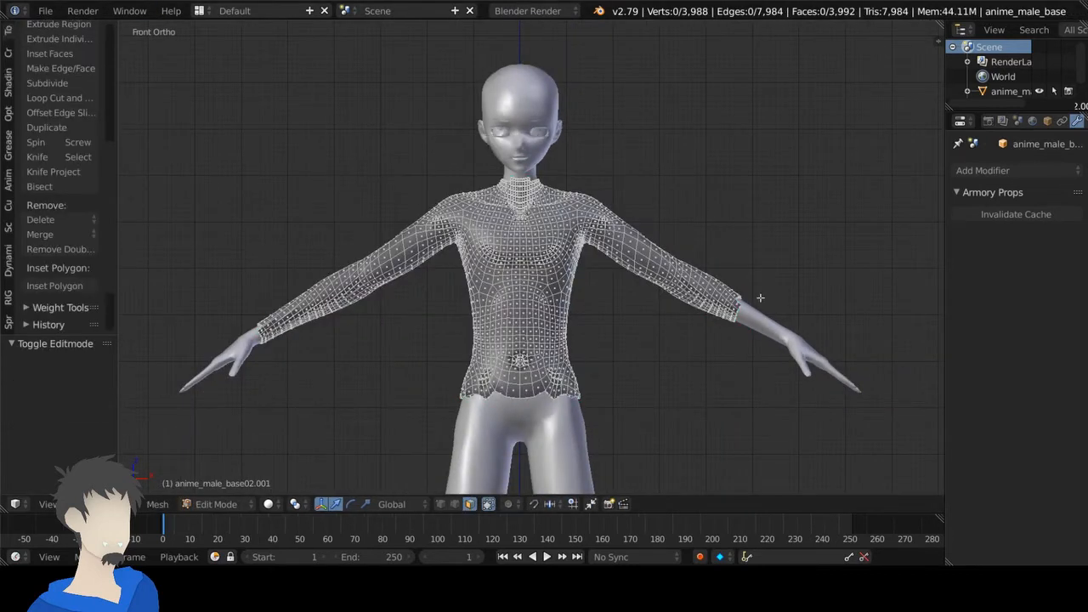
pyautogui.scroll(4, 836, 300)
pyautogui.moveTo(579, 383); pyautogui.dragTo(557, 303, button='middle')
pyautogui.scroll(2, 638, 323)
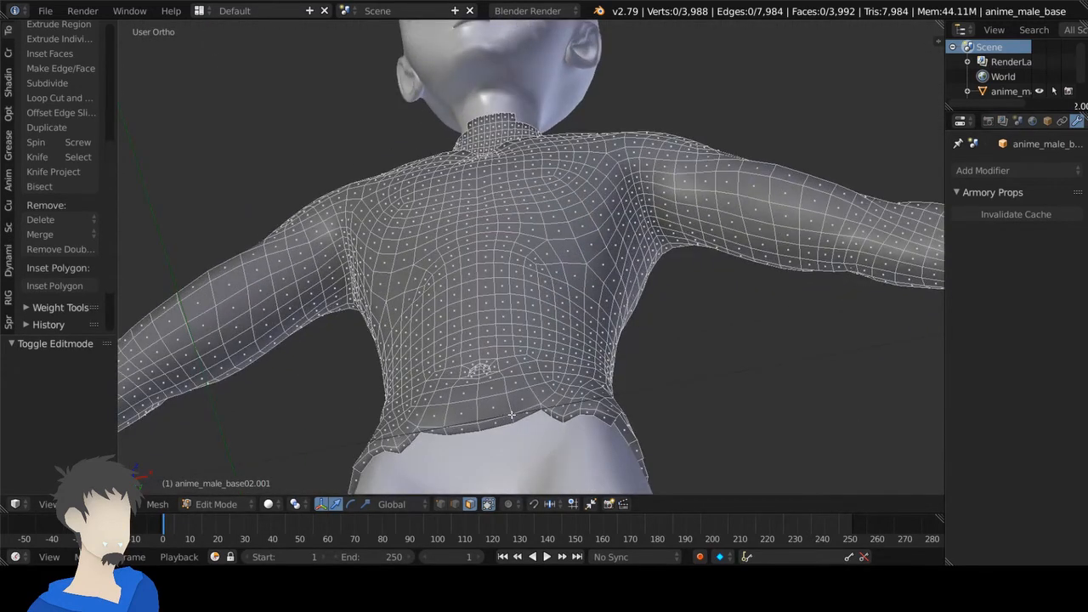
pyautogui.keyDown('alt'); pyautogui.rightClick(519, 417); pyautogui.keyUp('alt')
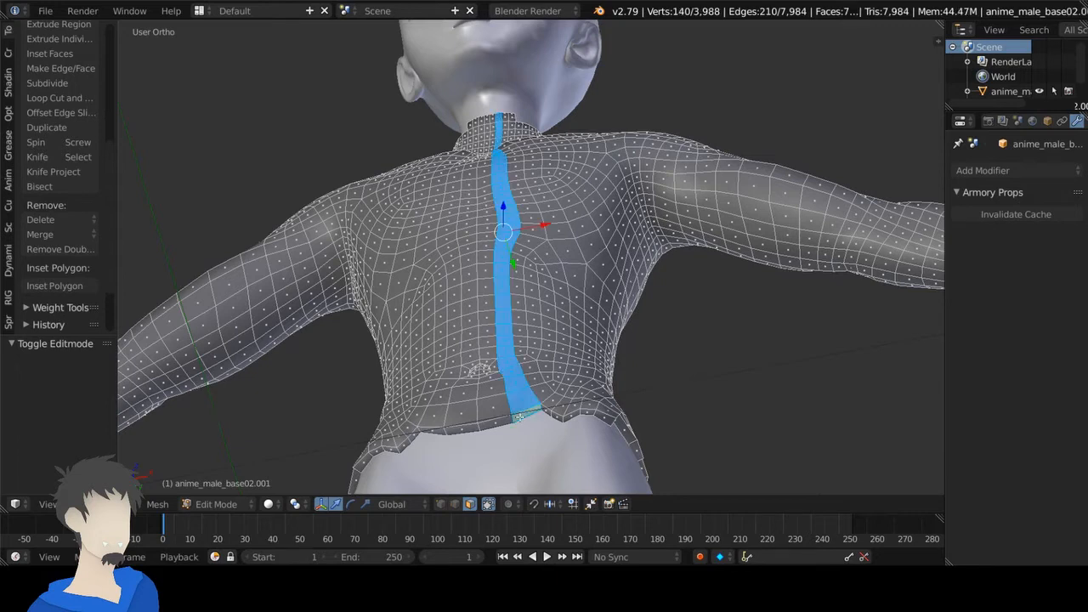
pyautogui.keyDown('alt'); pyautogui.rightClick(546, 410); pyautogui.keyUp('alt')
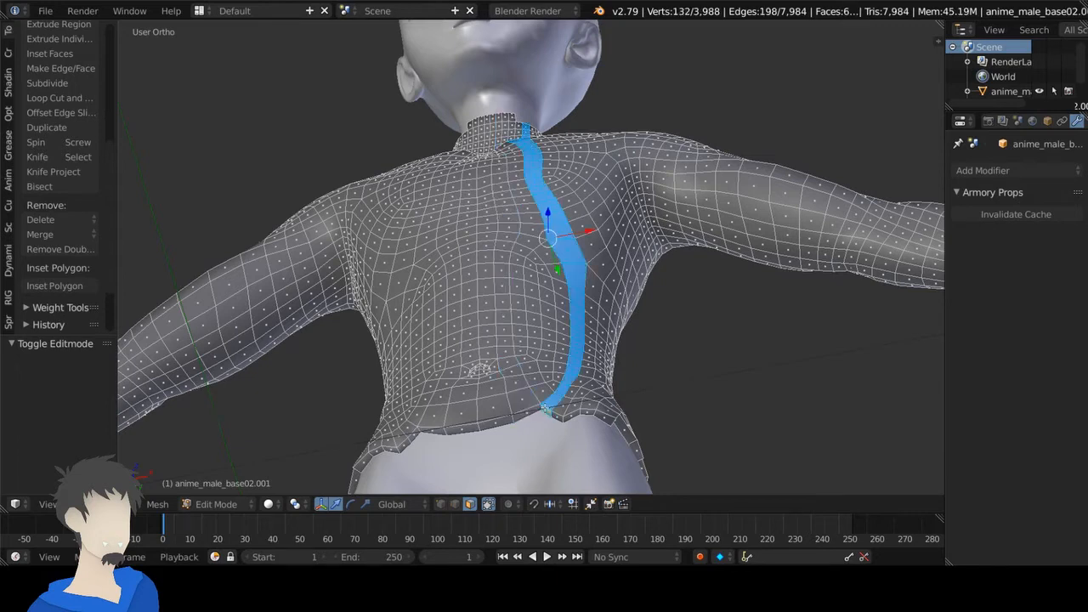
pyautogui.keyDown('alt'); pyautogui.rightClick(553, 414); pyautogui.keyUp('alt')
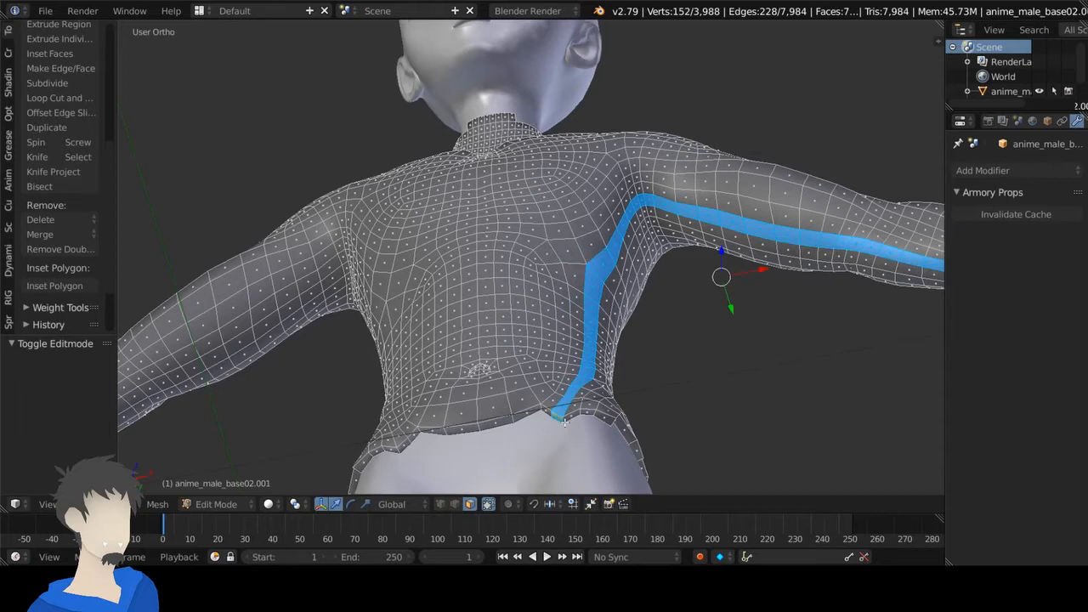
pyautogui.keyDown('alt'); pyautogui.rightClick(565, 421); pyautogui.keyUp('alt')
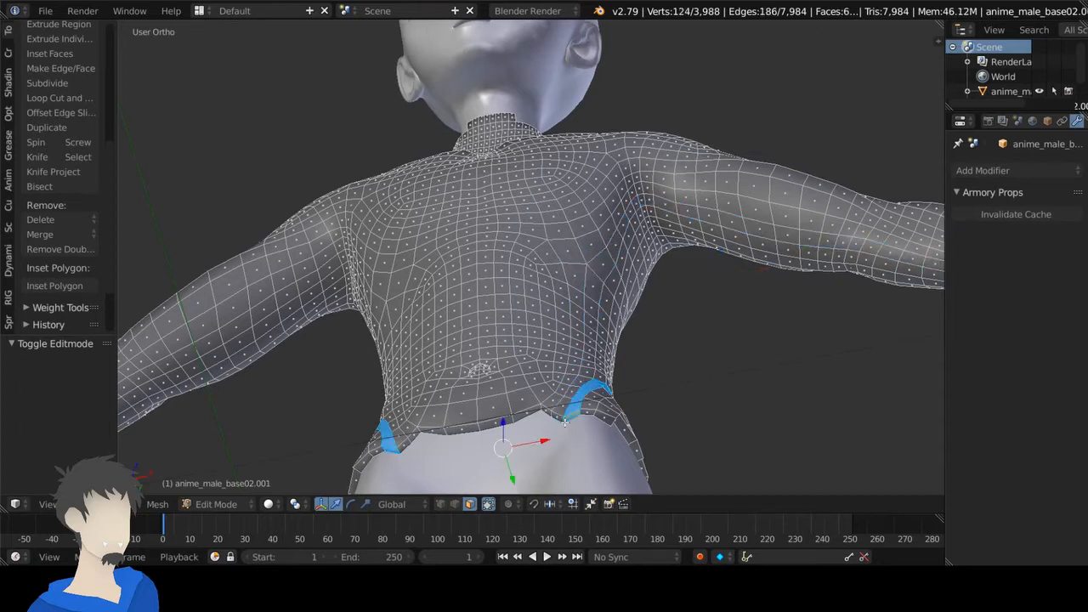
pyautogui.keyDown('alt'); pyautogui.rightClick(511, 419); pyautogui.keyUp('alt')
pyautogui.scroll(-5, 863, 360)
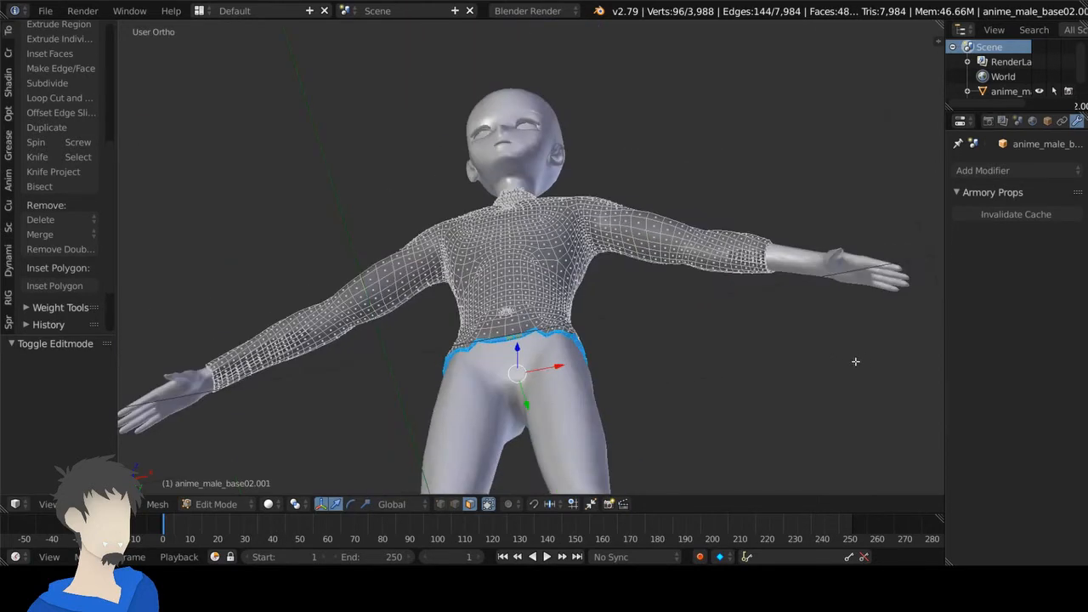
# Add the rim face loop around one sleeve cuff to the hem selection.
pyautogui.moveTo(178, 413); pyautogui.dragTo(671, 437, button='middle')
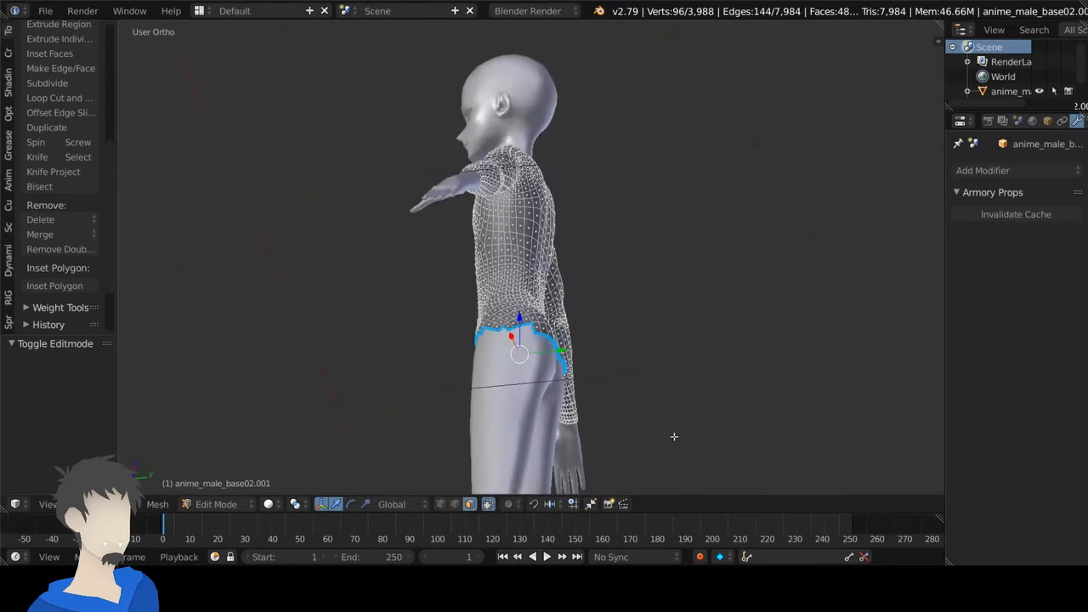
pyautogui.scroll(2, 672, 437)
pyautogui.keyDown('shift'); pyautogui.moveTo(420, 119); pyautogui.dragTo(549, 180, button='middle'); pyautogui.keyUp('shift')
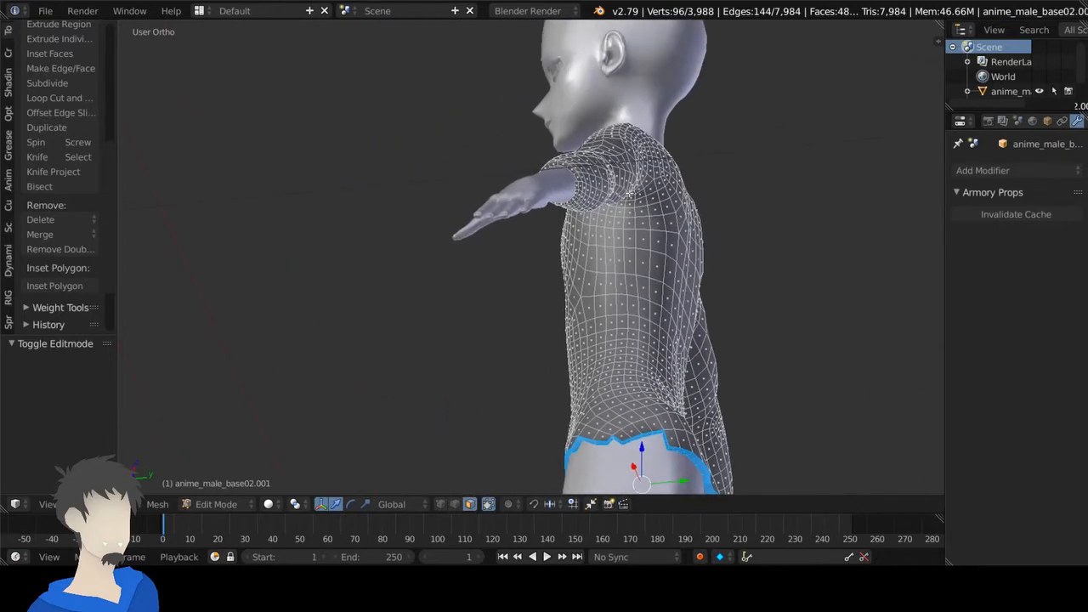
pyautogui.scroll(3, 631, 194)
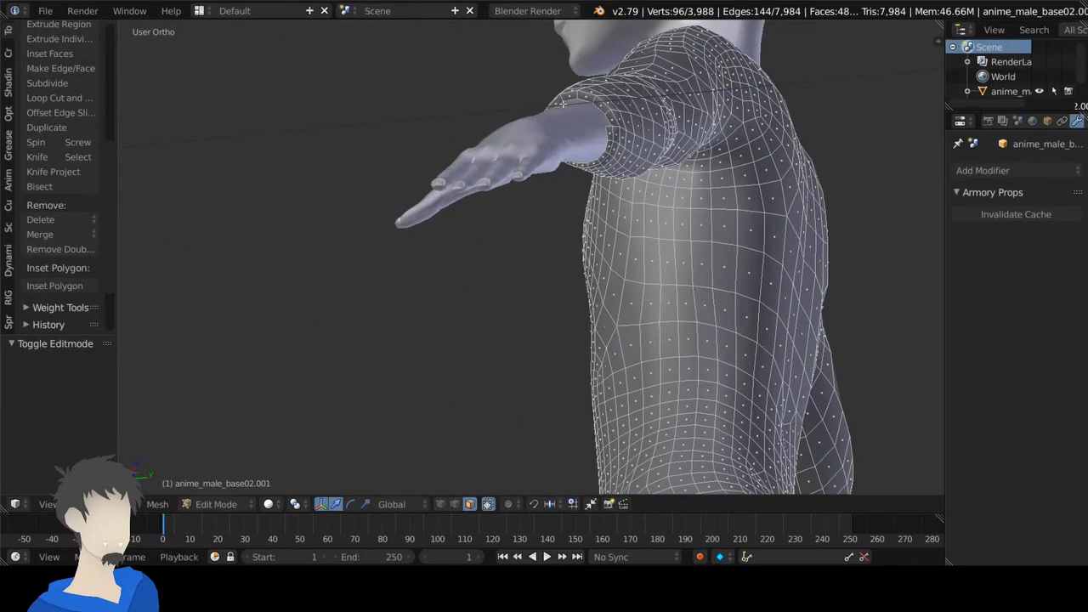
pyautogui.keyDown('alt'); pyautogui.keyDown('shift'); pyautogui.rightClick(604, 110); pyautogui.keyUp('shift'); pyautogui.keyUp('alt')
pyautogui.keyDown('alt'); pyautogui.keyDown('shift'); pyautogui.rightClick(604, 110); pyautogui.keyUp('shift'); pyautogui.keyUp('alt')
pyautogui.keyDown('alt'); pyautogui.keyDown('shift'); pyautogui.rightClick(605, 111); pyautogui.keyUp('shift'); pyautogui.keyUp('alt')
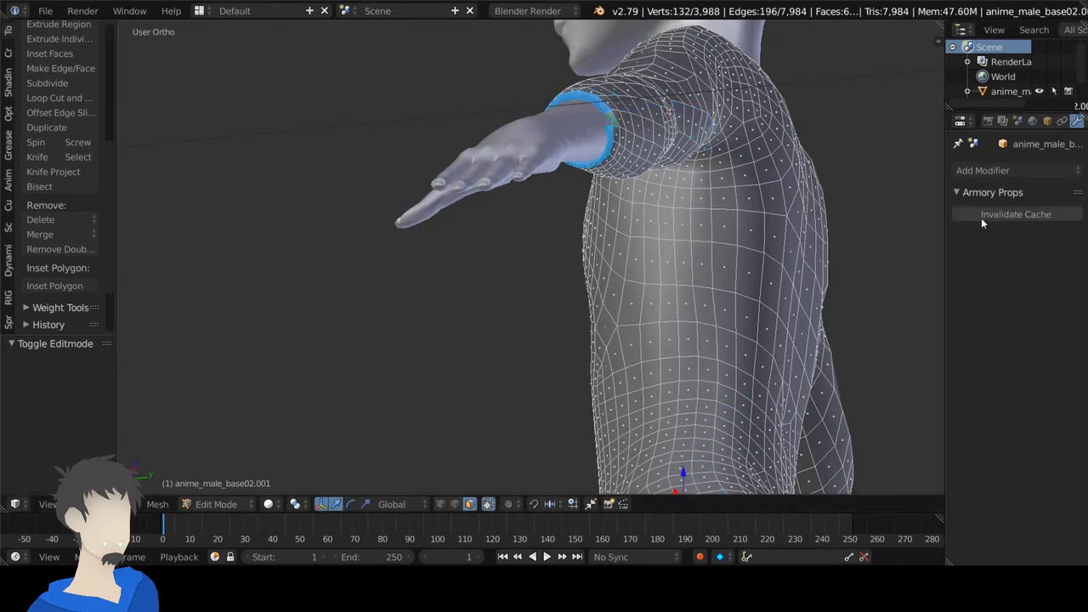
# Delete the selected rim faces around the shirt's bottom hem and the sleeve cuff, using the Faces option.
pyautogui.scroll(-4, 633, 260)
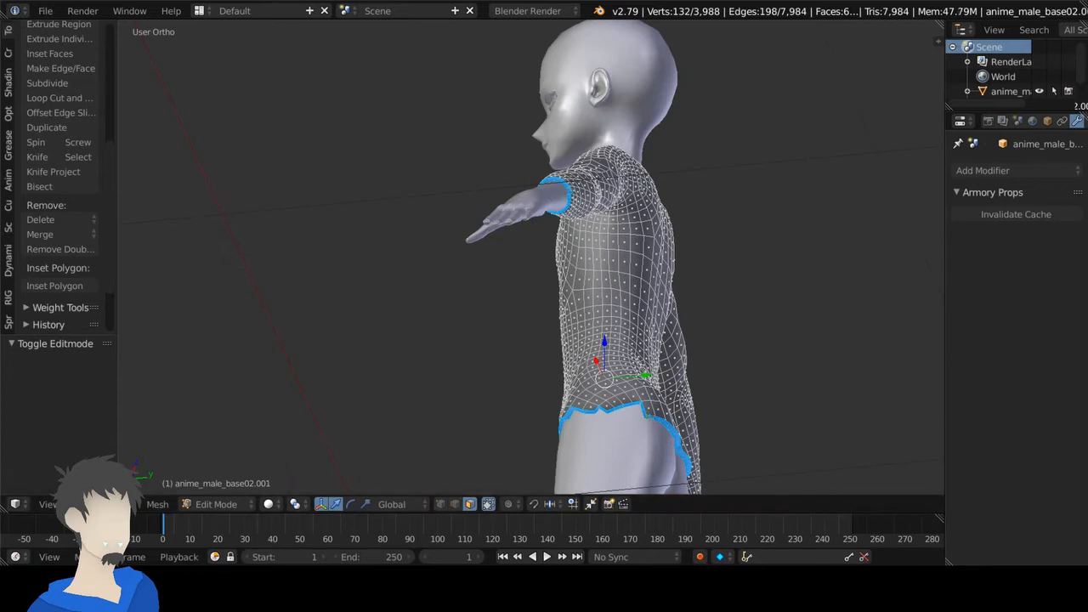
pyautogui.moveTo(426, 319); pyautogui.dragTo(451, 143, button='middle')
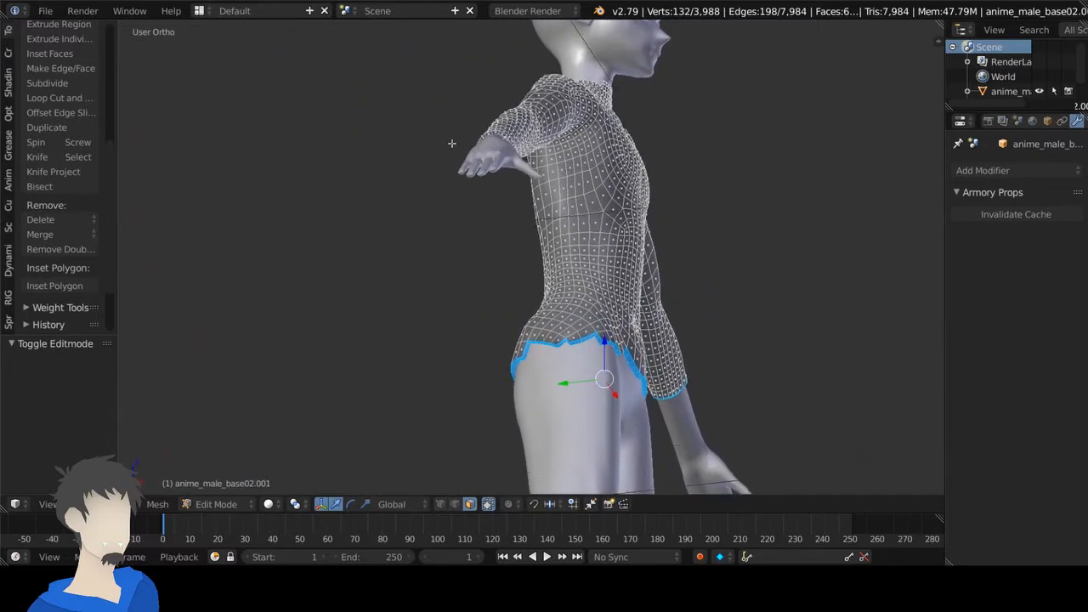
pyautogui.scroll(5, 747, 58)
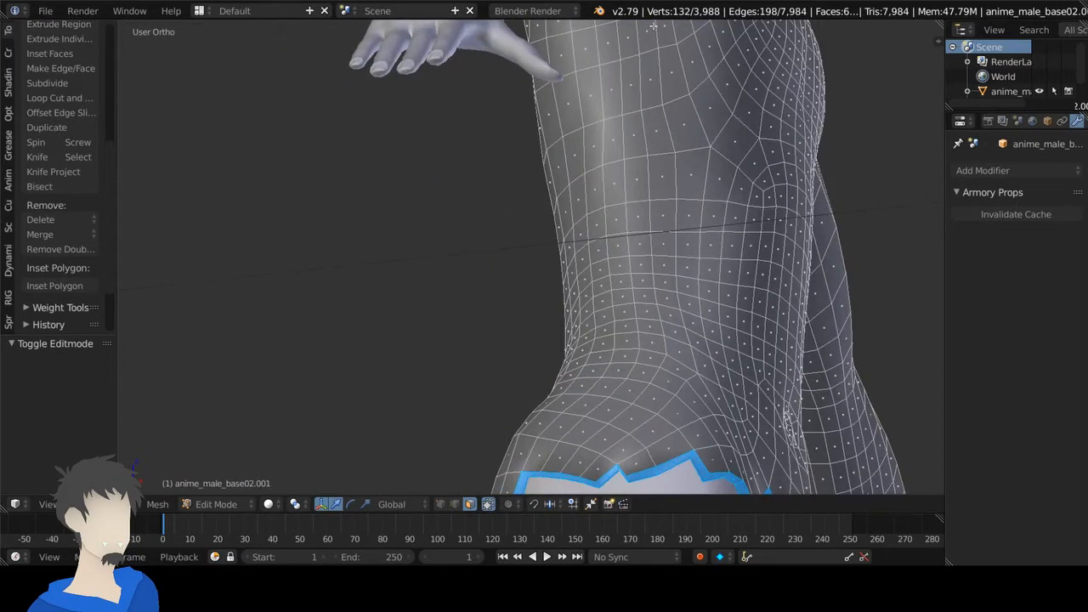
pyautogui.moveTo(422, 135); pyautogui.dragTo(401, 433, button='middle')
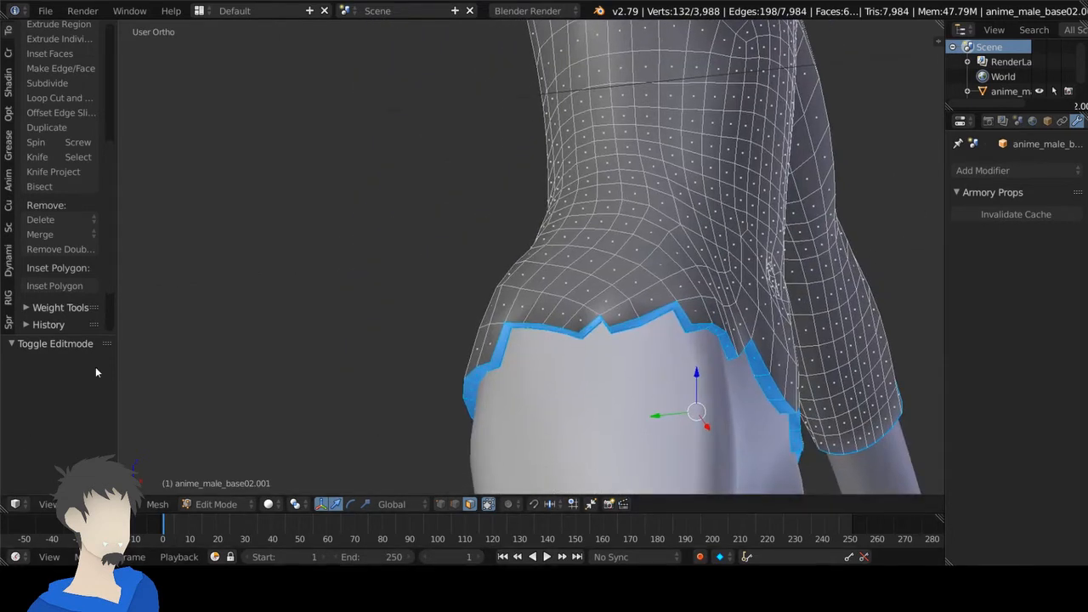
pyautogui.press('x')
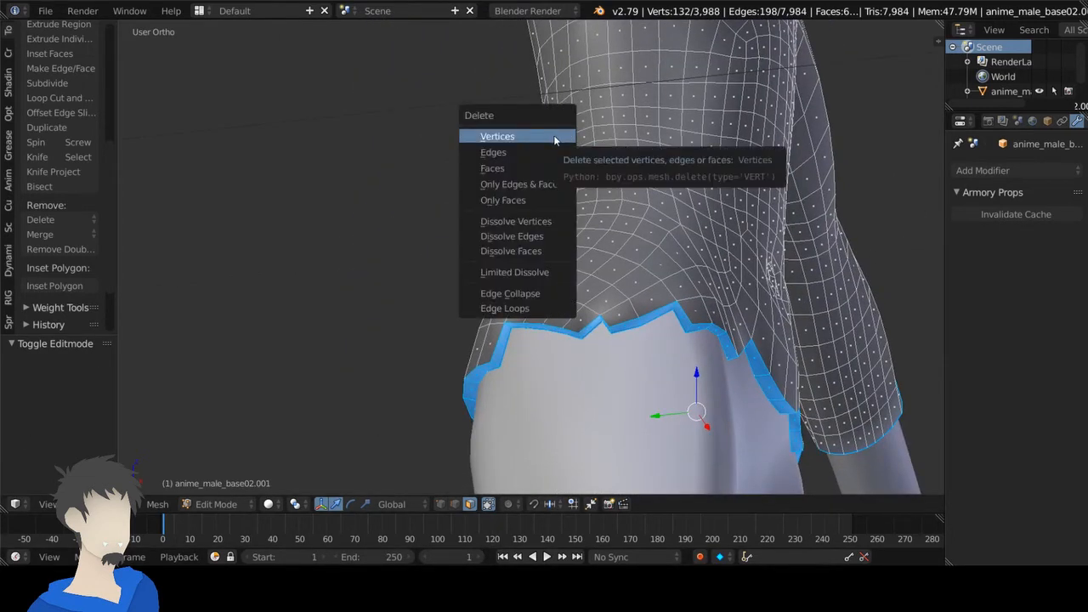
pyautogui.click(554, 168)
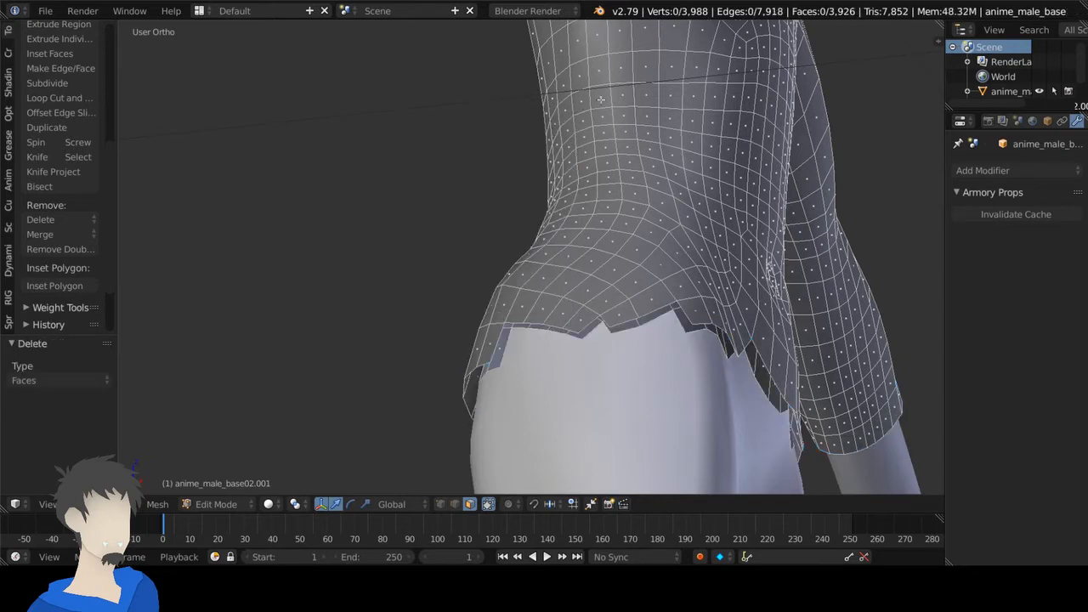
# Select the rim face loop around the other sleeve cuff and delete its faces.
pyautogui.scroll(-8, 758, 74)
pyautogui.keyDown('shift'); pyautogui.scroll(2, 756, 73); pyautogui.keyUp('shift')
pyautogui.moveTo(626, 65); pyautogui.dragTo(722, 295, button='middle')
pyautogui.scroll(6, 760, 304)
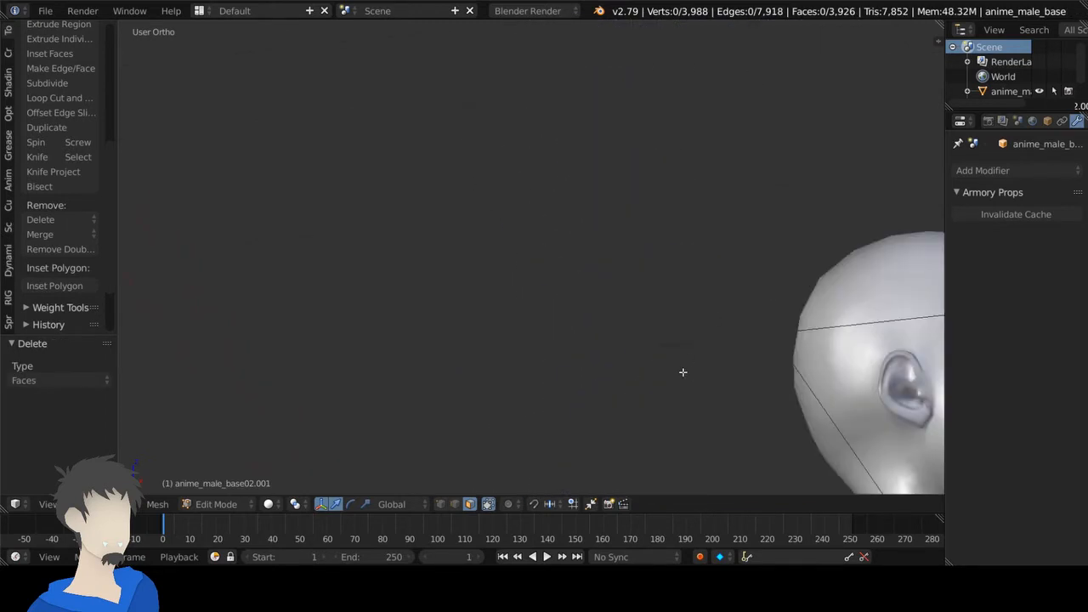
pyautogui.keyDown('shift'); pyautogui.moveTo(650, 374); pyautogui.dragTo(448, 124, button='middle'); pyautogui.keyUp('shift')
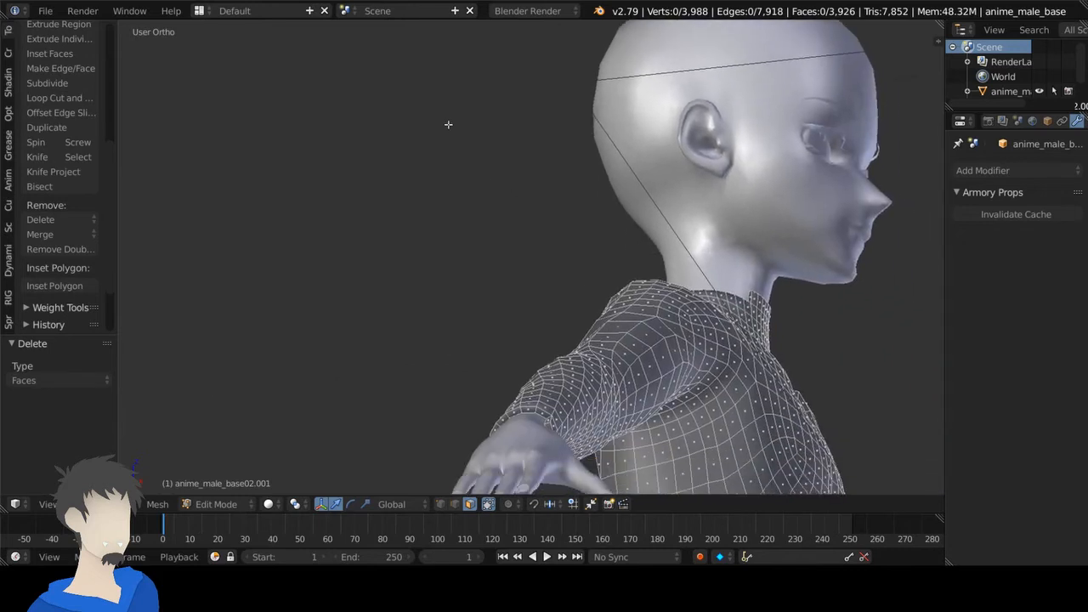
pyautogui.keyDown('alt'); pyautogui.rightClick(537, 411); pyautogui.keyUp('alt')
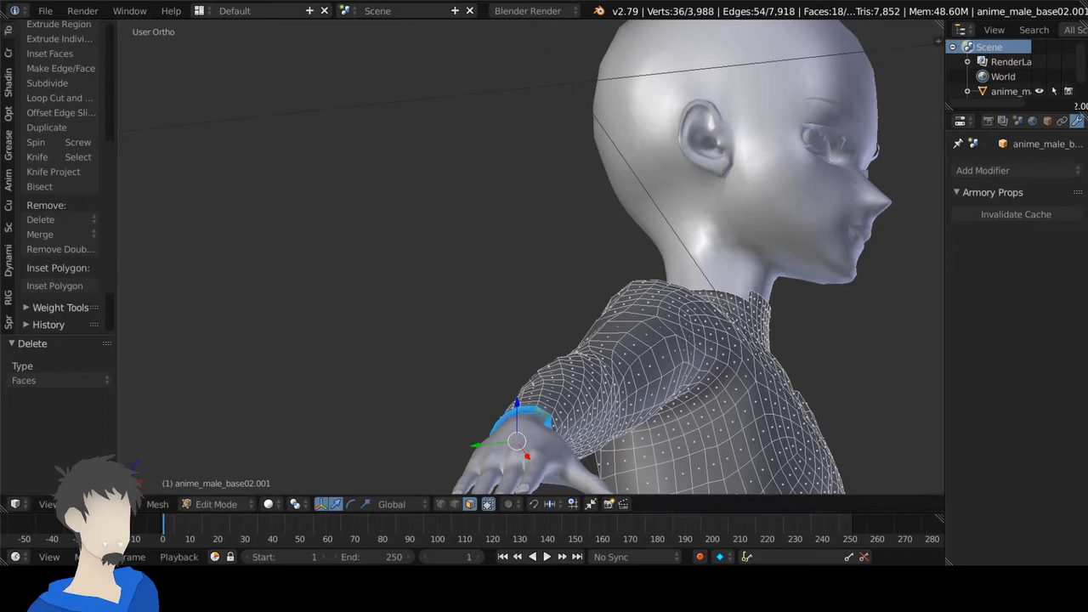
pyautogui.press('x')
pyautogui.click(741, 301)
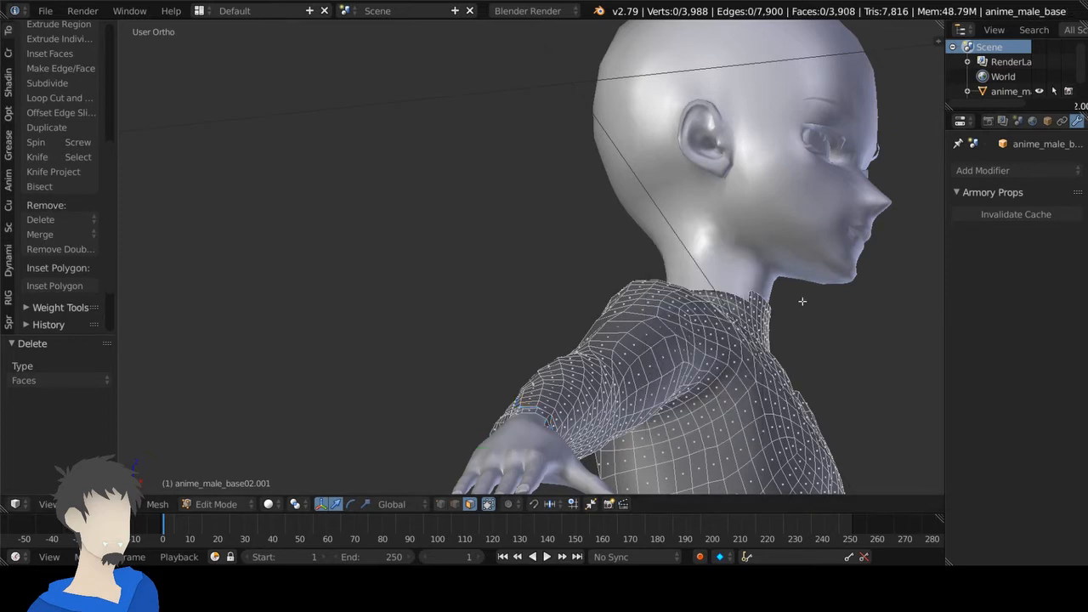
# Select the rim face loop around the shirt's neckline and delete its faces.
pyautogui.moveTo(801, 301); pyautogui.dragTo(722, 383, button='middle')
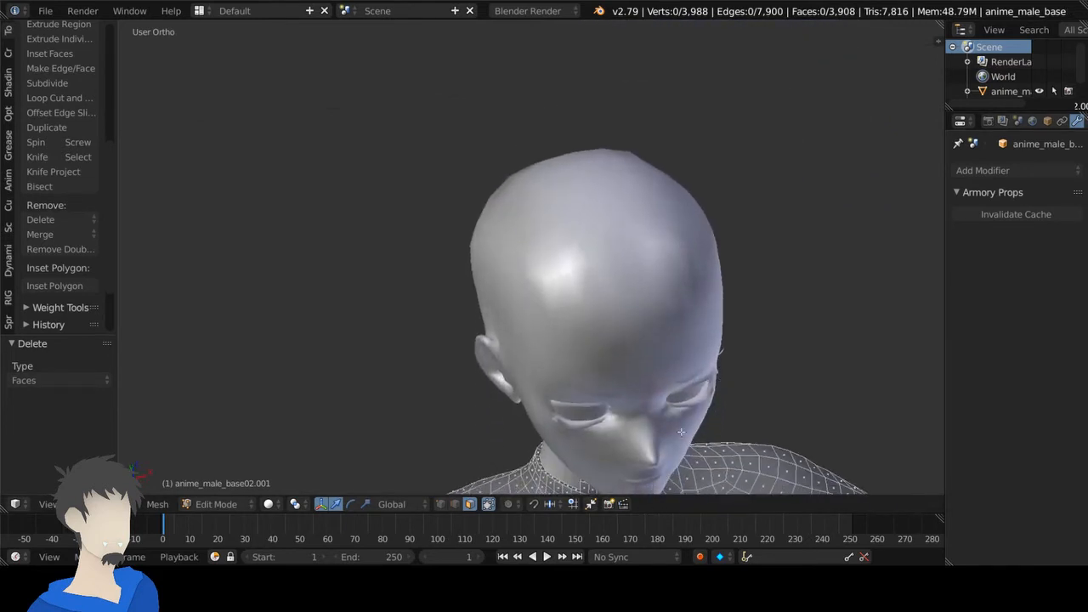
pyautogui.moveTo(681, 431); pyautogui.dragTo(683, 392, button='middle')
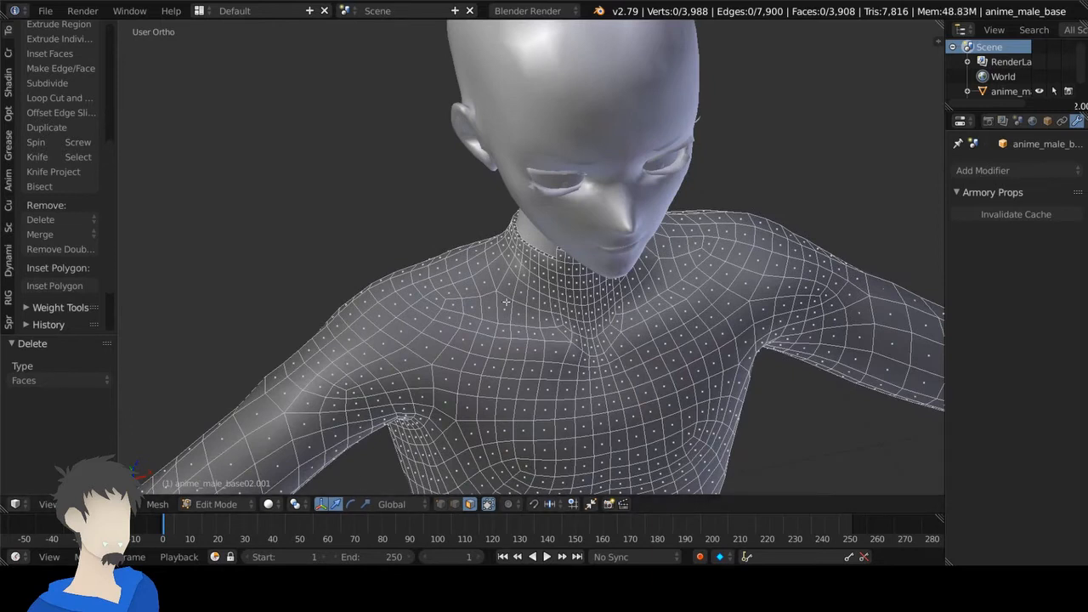
pyautogui.keyDown('alt'); pyautogui.rightClick(516, 224); pyautogui.keyUp('alt')
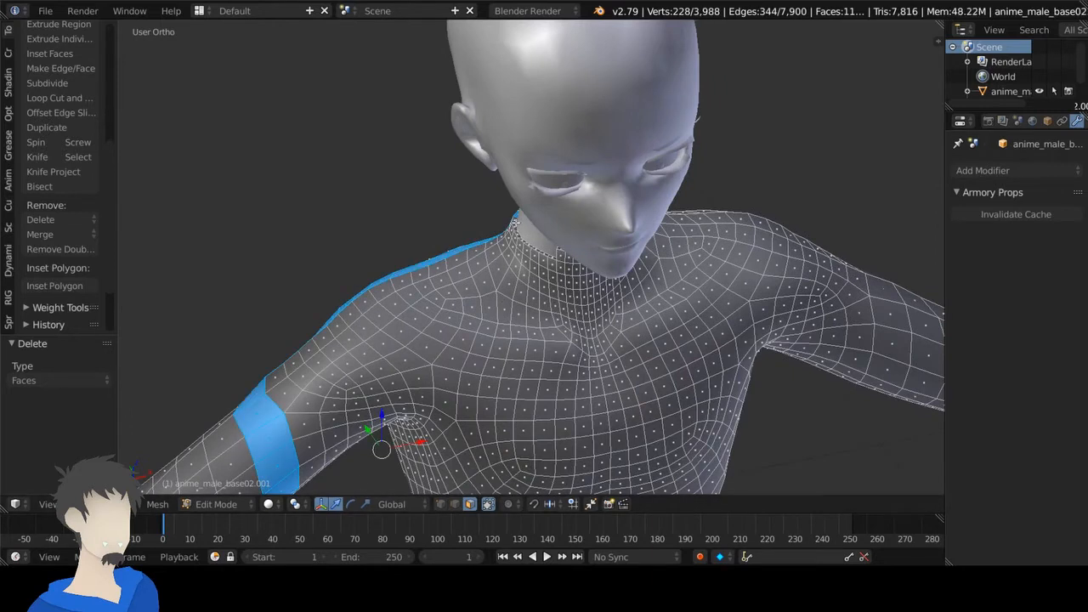
pyautogui.keyDown('alt'); pyautogui.rightClick(514, 221); pyautogui.keyUp('alt')
pyautogui.keyDown('alt'); pyautogui.rightClick(516, 220); pyautogui.keyUp('alt')
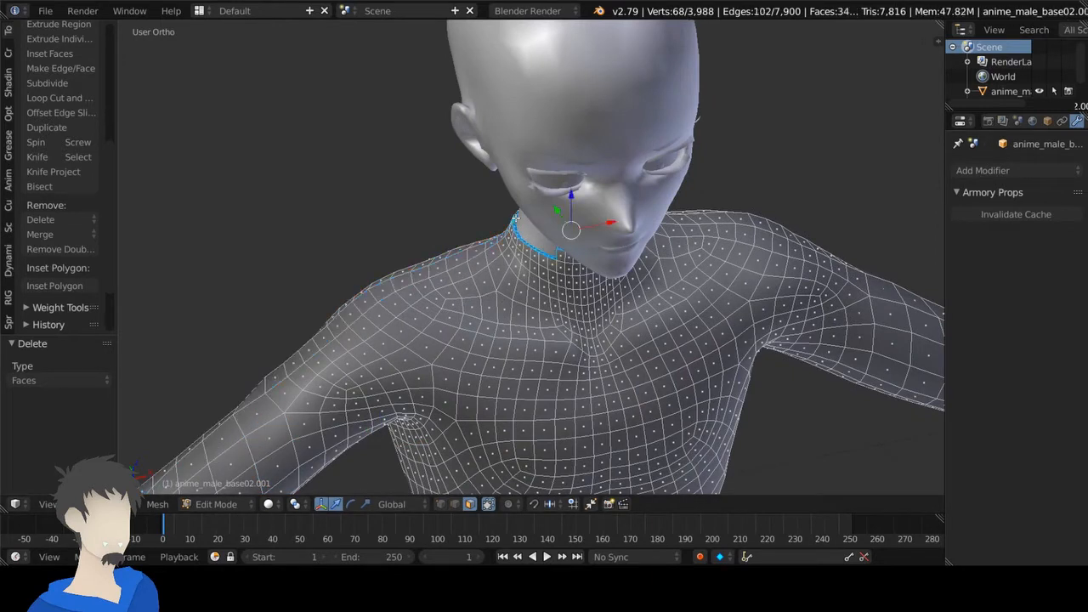
pyautogui.press('x')
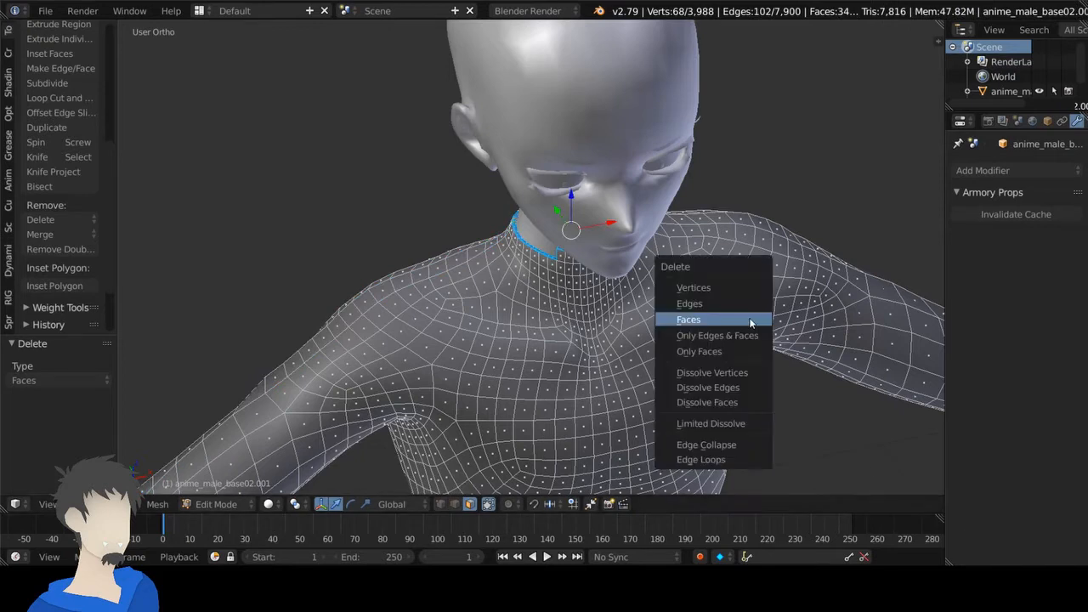
pyautogui.click(754, 318)
# Select the shirt's entire inner shell as linked geometry and delete its faces.
pyautogui.moveTo(795, 312); pyautogui.dragTo(707, 113, button='middle')
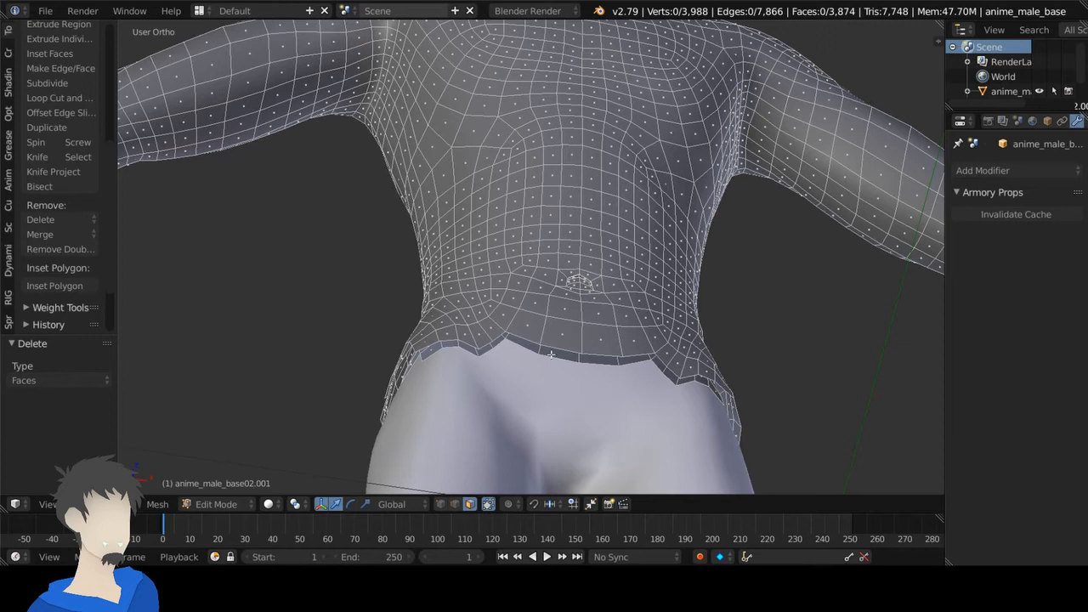
pyautogui.press('l')
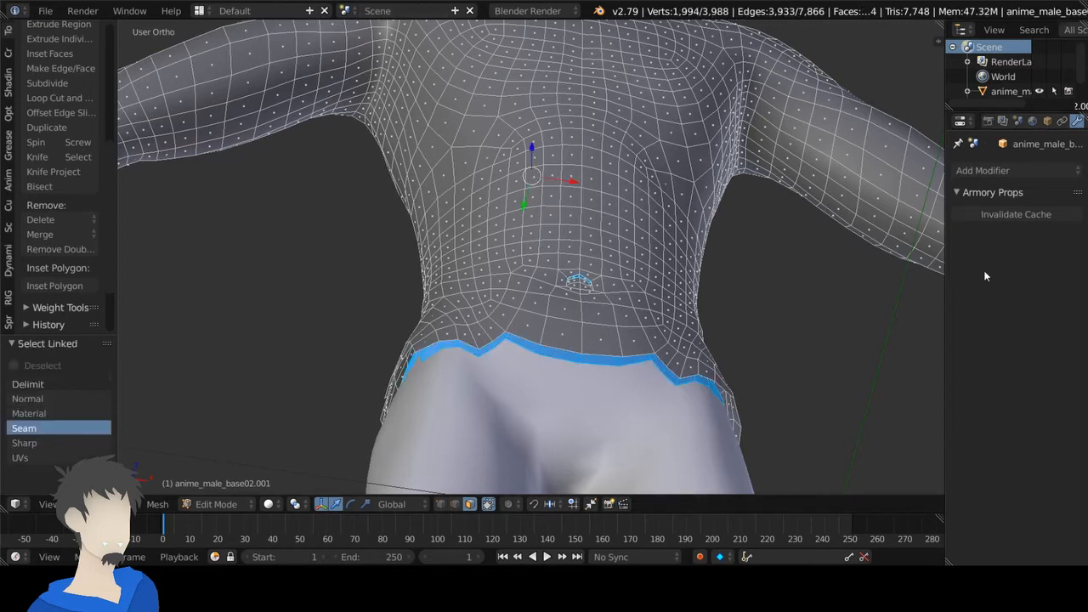
pyautogui.press('x')
pyautogui.click(585, 160)
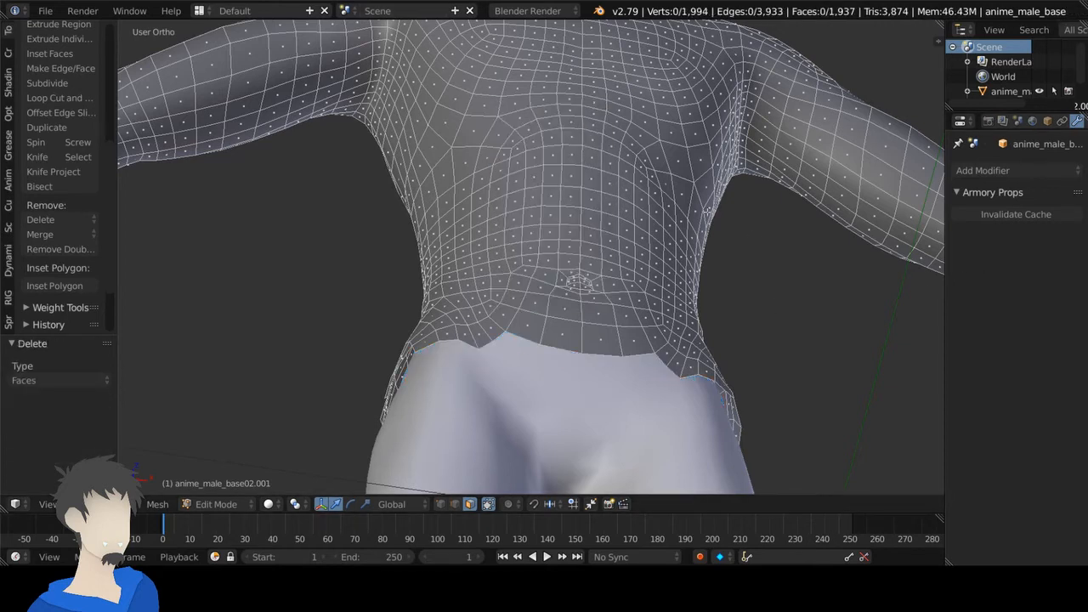
pyautogui.moveTo(747, 228); pyautogui.dragTo(743, 275, button='middle')
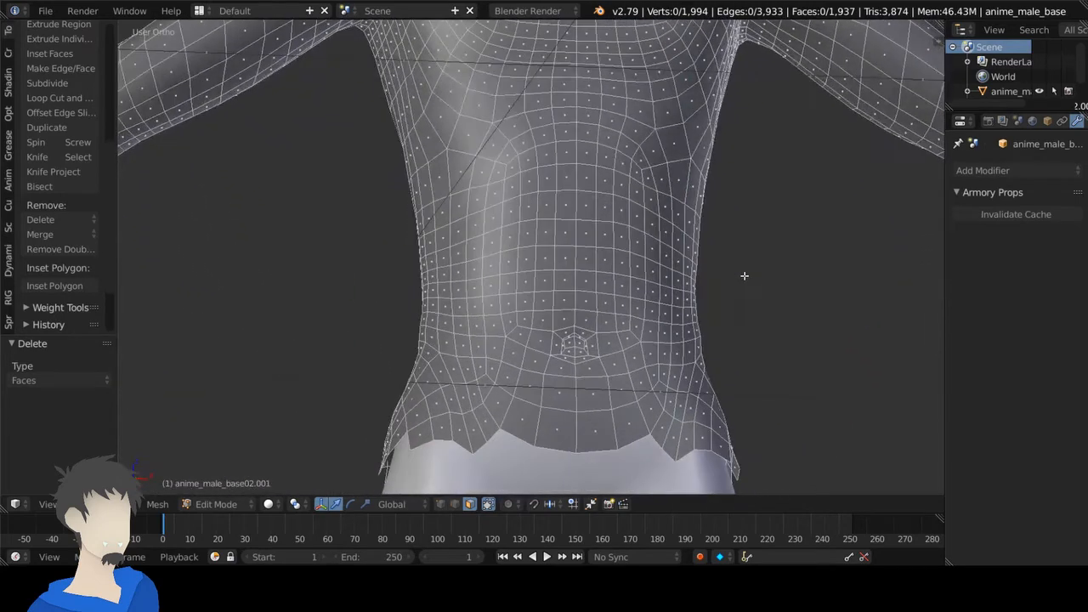
# Leave Edit Mode, select the character's body and enable Collision physics on it.
pyautogui.press('KP_1')
pyautogui.scroll(-2, 654, 386)
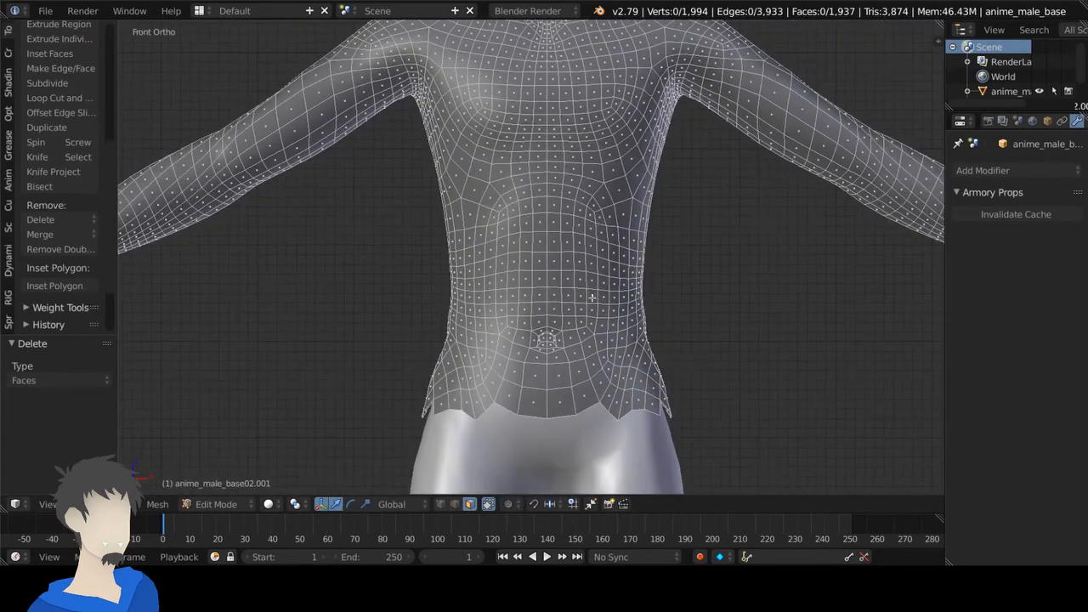
pyautogui.scroll(-4, 593, 298)
pyautogui.press('Tab')
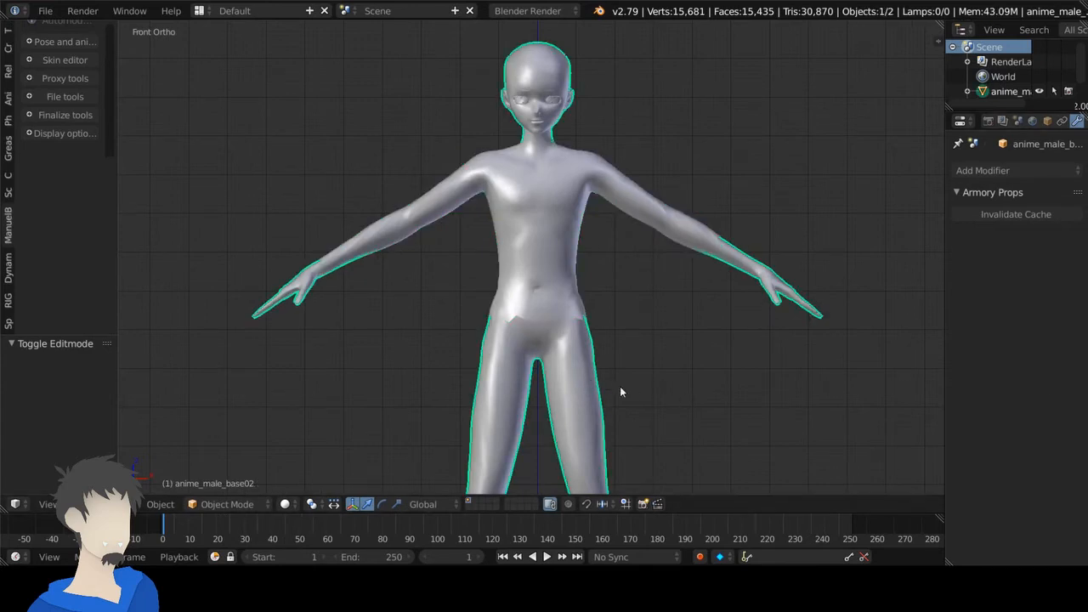
pyautogui.moveTo(1071, 124); pyautogui.dragTo(1055, 124, button='middle')
pyautogui.scroll(-4, 1063, 122)
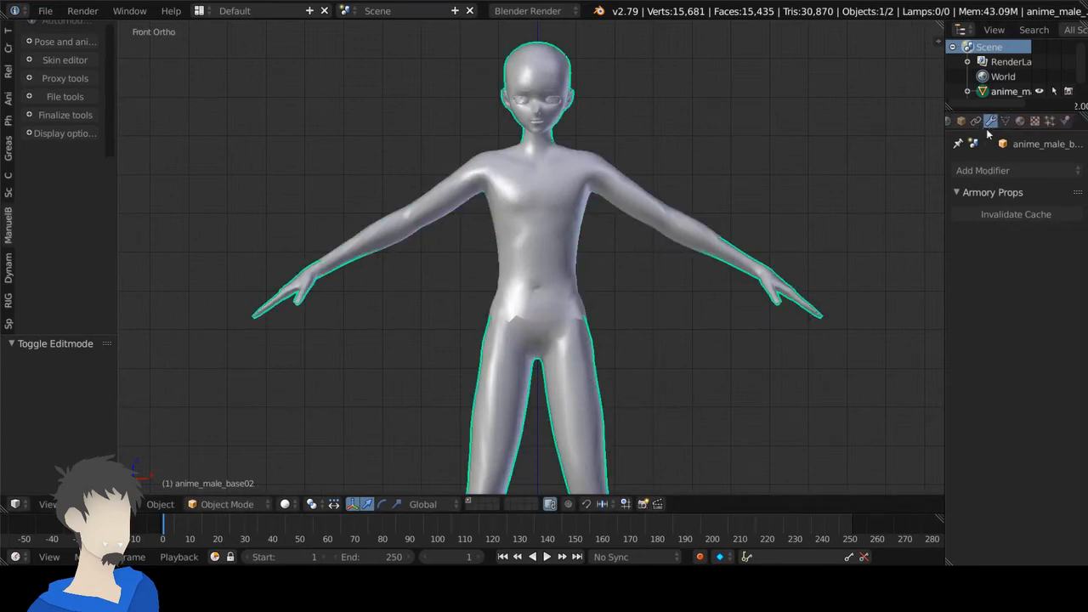
pyautogui.click(1065, 121)
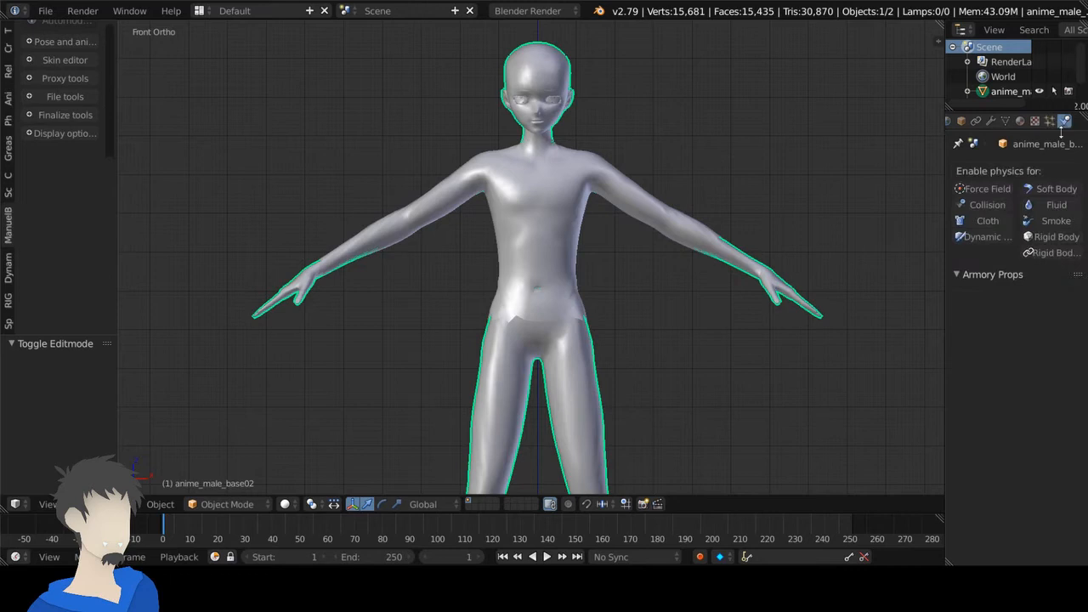
pyautogui.click(986, 205)
pyautogui.moveTo(1046, 320); pyautogui.dragTo(995, 333)
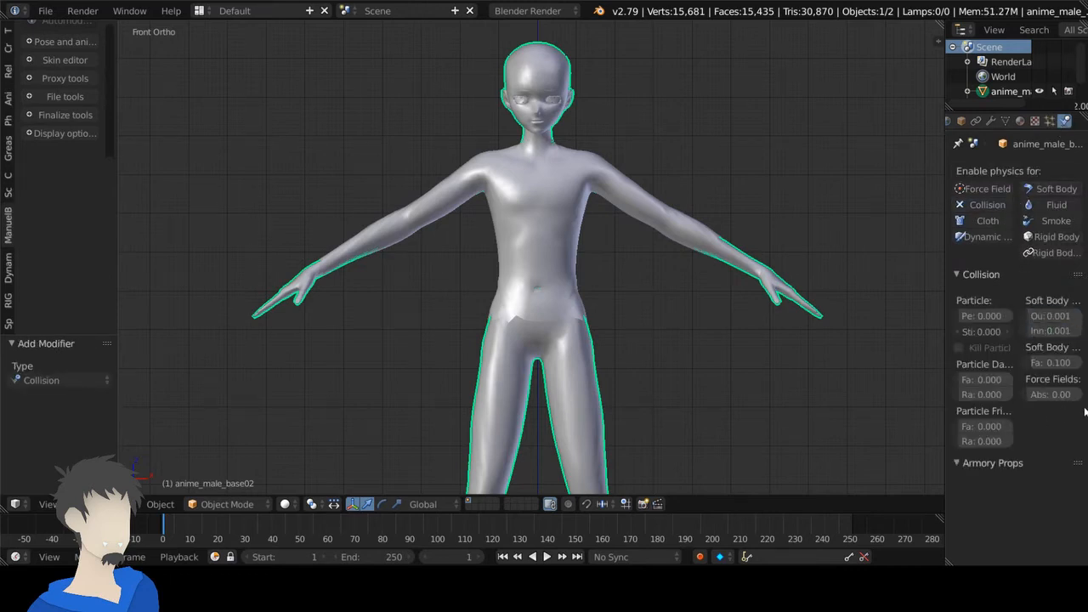
# Select the shirt, enter Edit Mode and switch to vertex selection.
pyautogui.rightClick(545, 167)
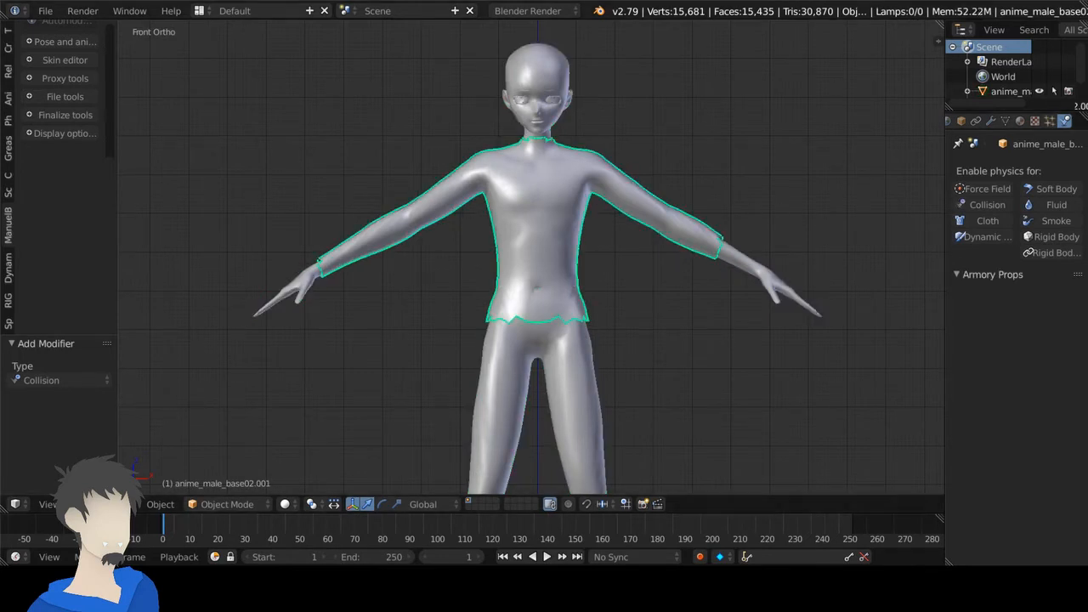
pyautogui.click(993, 120)
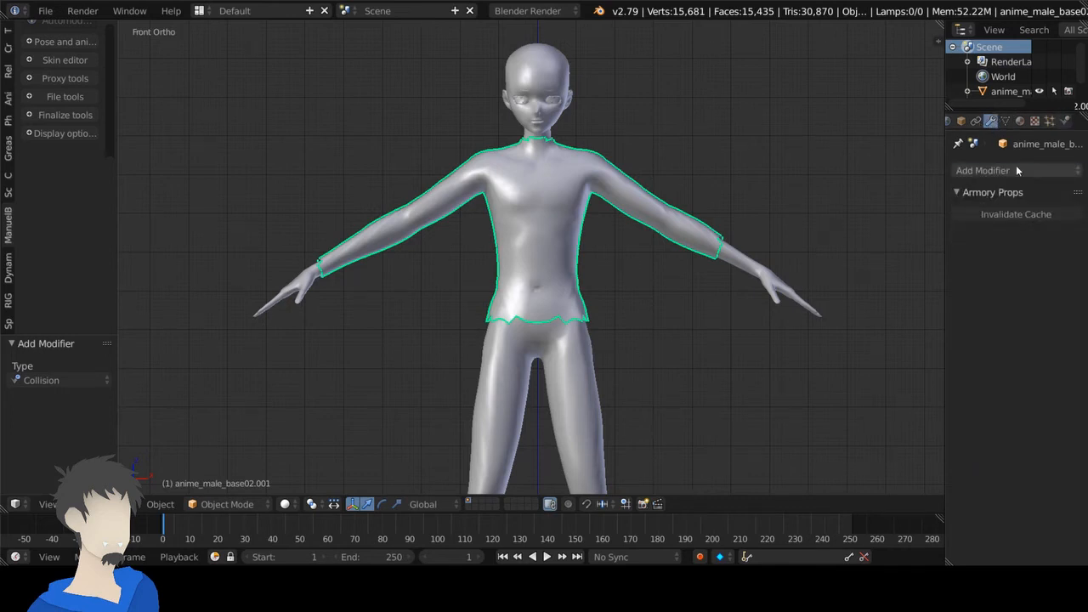
pyautogui.click(986, 170)
pyautogui.press('Tab')
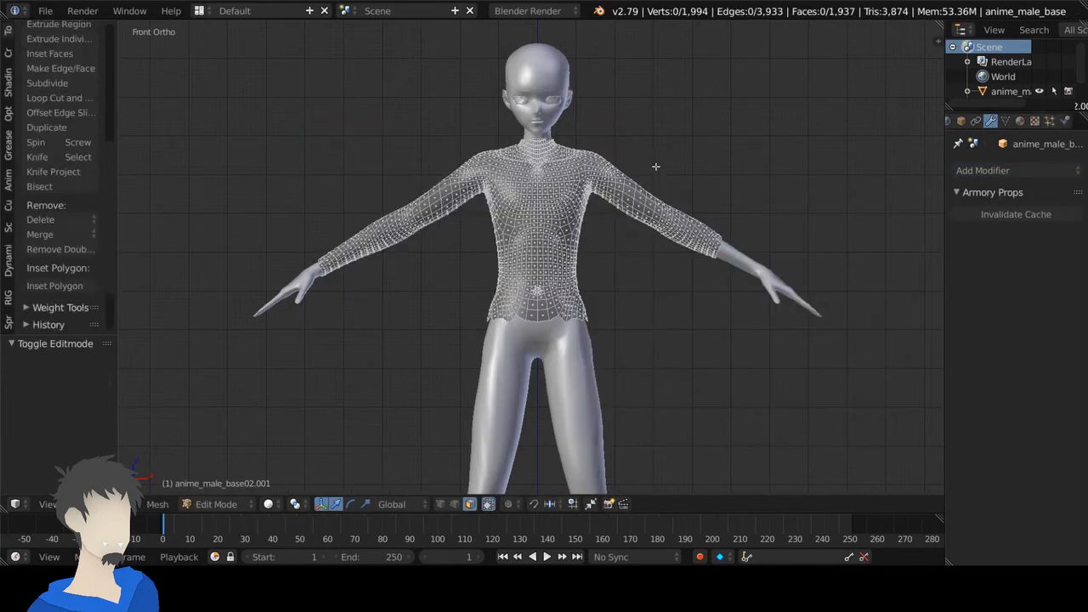
pyautogui.moveTo(655, 141); pyautogui.dragTo(650, 174, button='middle')
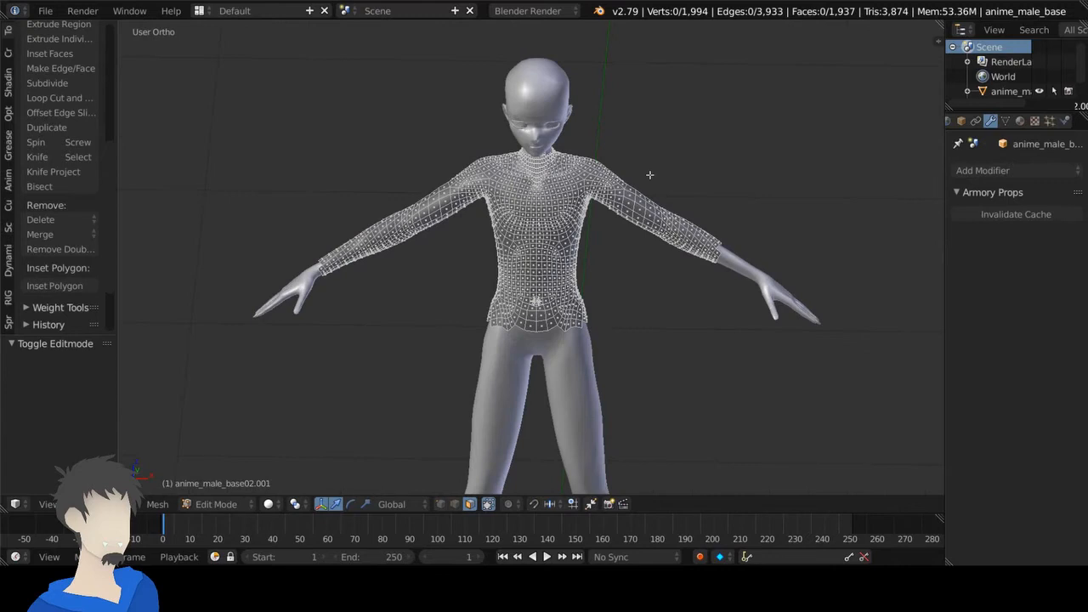
pyautogui.click(441, 504)
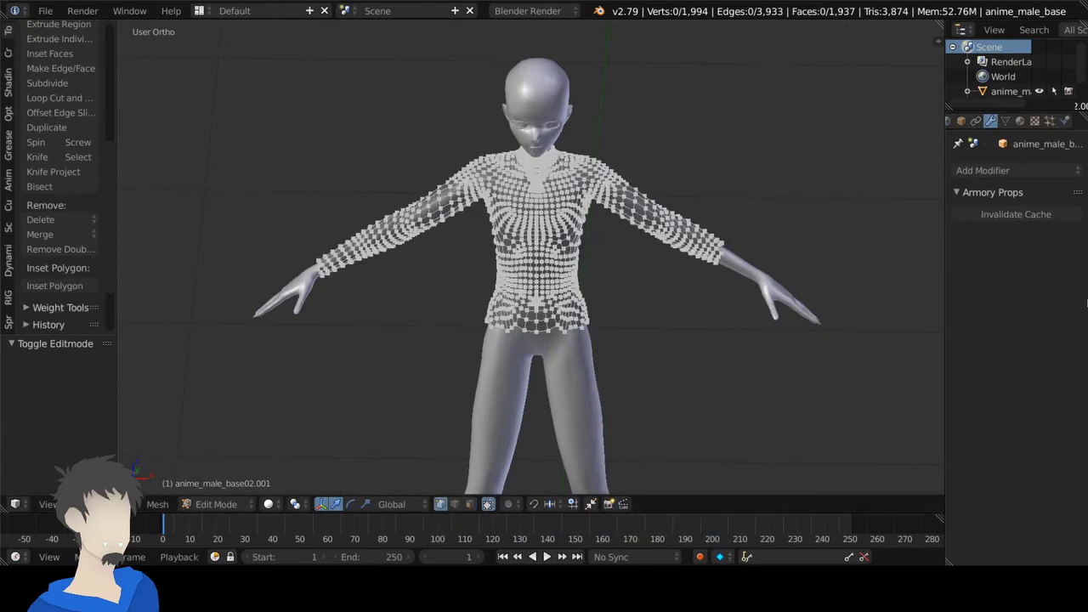
# Select the open edge loop of vertices around the top of the shirt's neckline.
pyautogui.scroll(5, 789, 86)
pyautogui.scroll(3, 789, 86)
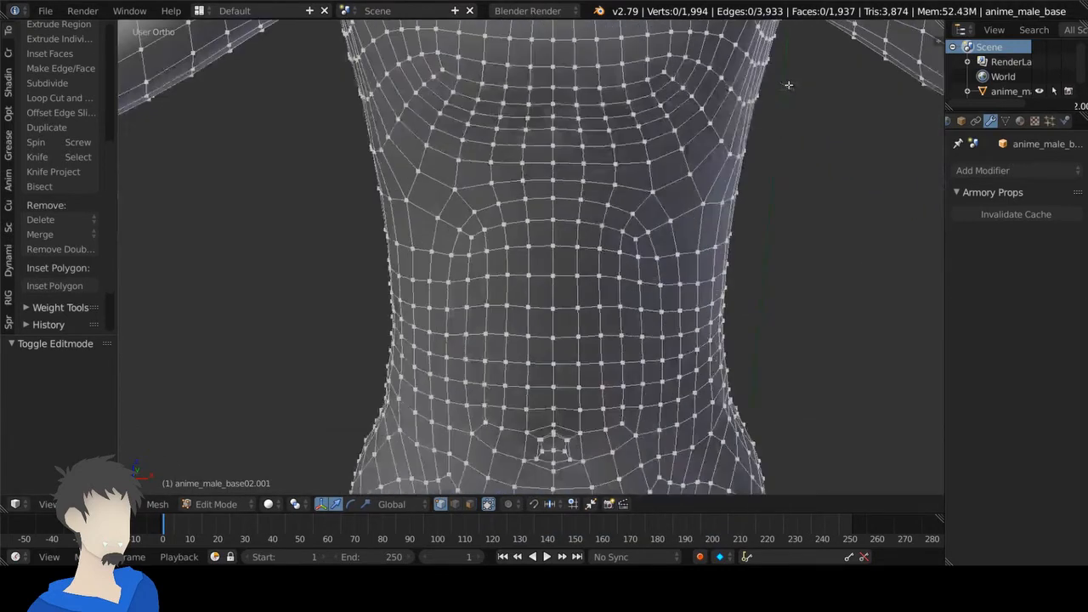
pyautogui.keyDown('shift'); pyautogui.moveTo(710, 42); pyautogui.dragTo(626, 376, button='middle'); pyautogui.keyUp('shift')
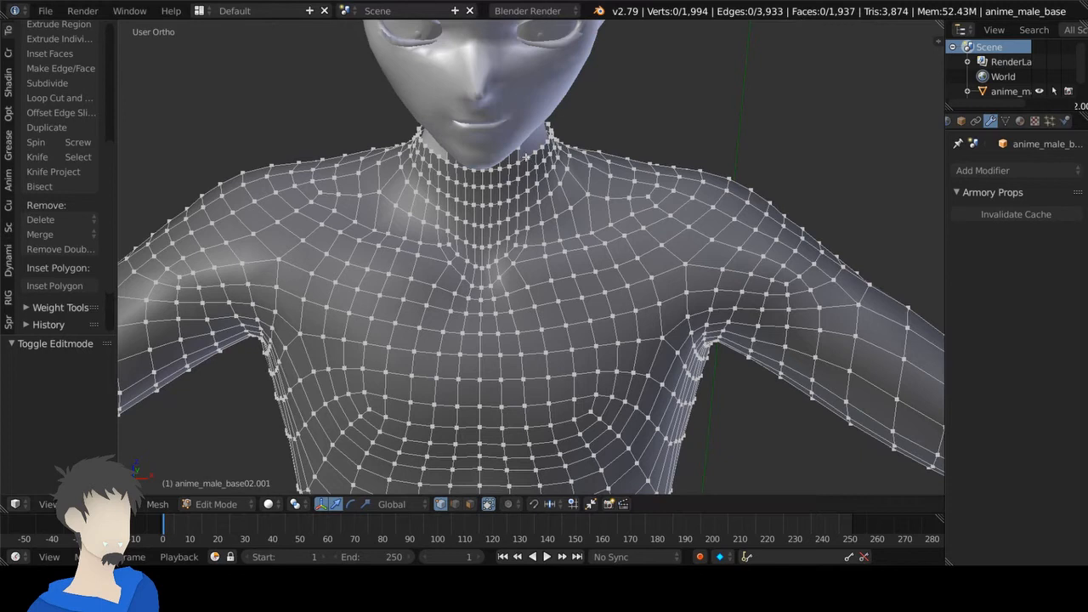
pyautogui.keyDown('alt'); pyautogui.rightClick(526, 158); pyautogui.keyUp('alt')
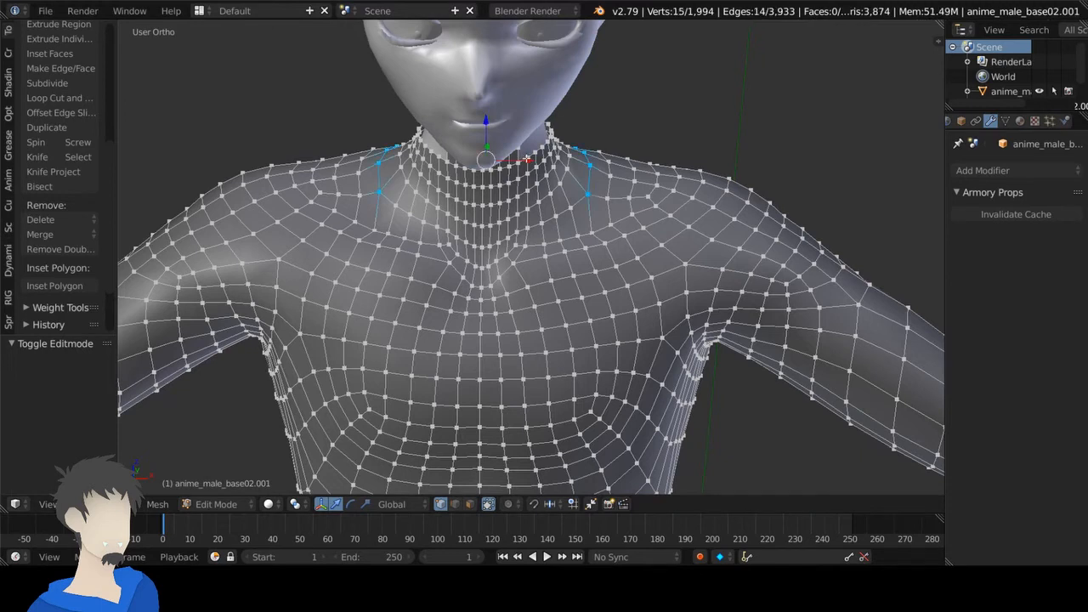
pyautogui.keyDown('alt'); pyautogui.rightClick(527, 158); pyautogui.keyUp('alt')
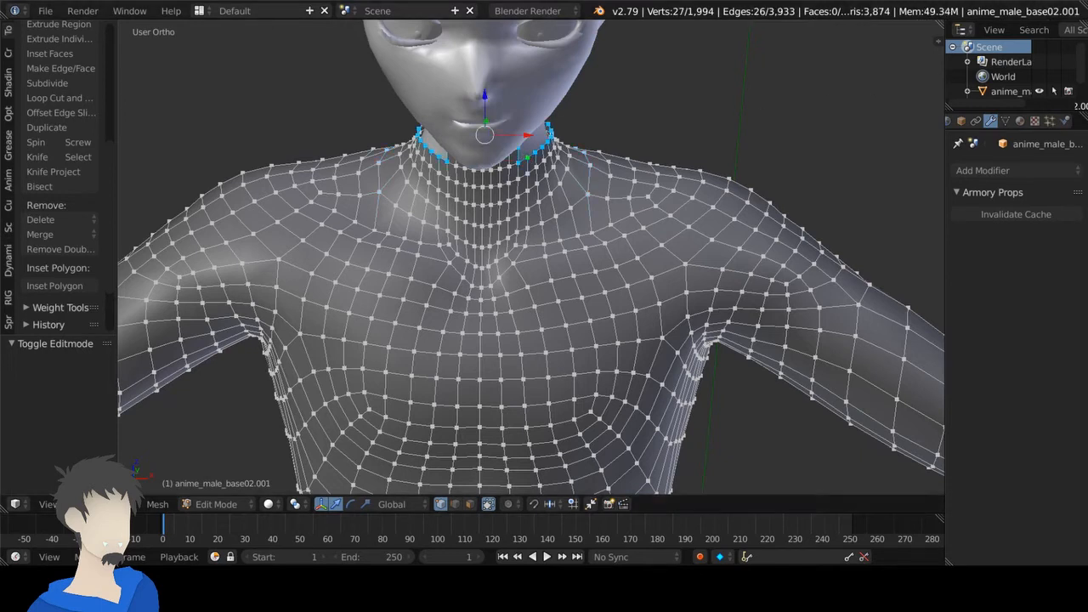
# Create a vertex group named pin, assign the selected neckline vertices to it, and return to Object Mode.
pyautogui.click(1006, 121)
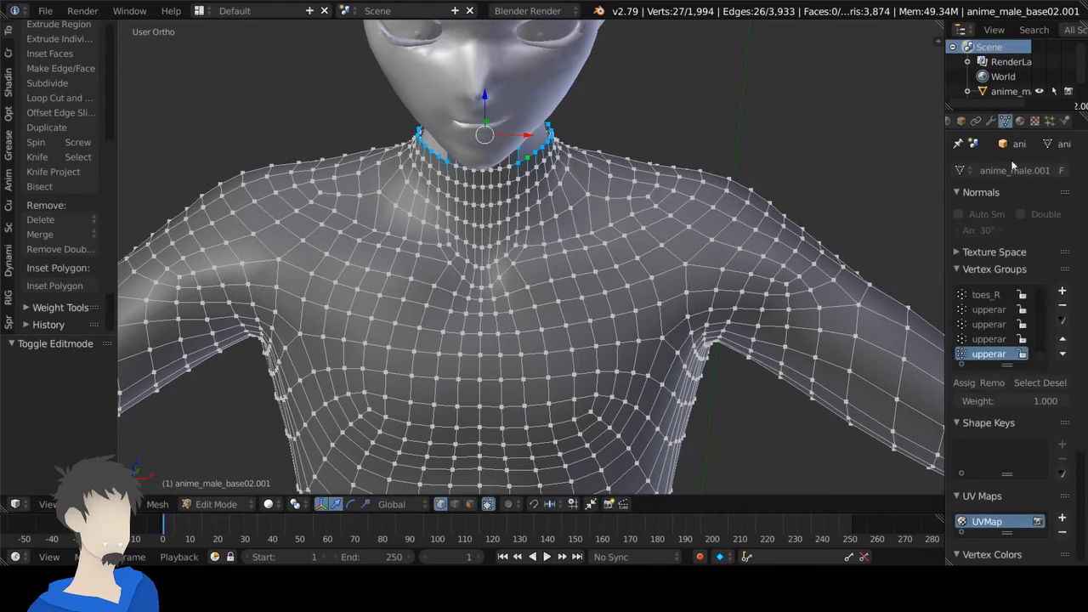
pyautogui.click(1062, 292)
pyautogui.doubleClick(987, 354)
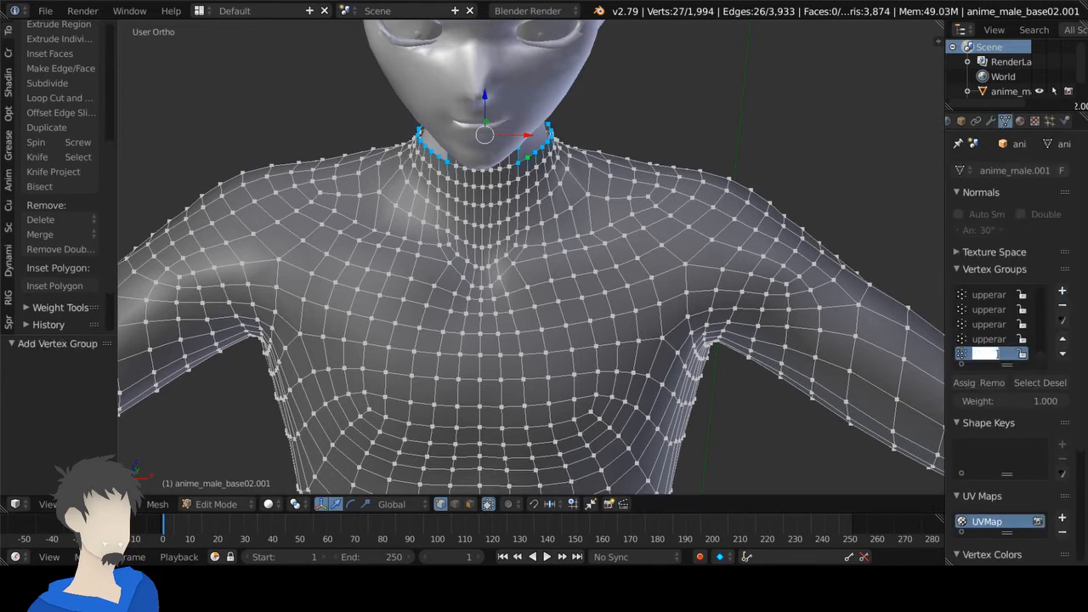
pyautogui.write('pin')
pyautogui.click(964, 382)
pyautogui.scroll(-7, 530, 191)
pyautogui.press('Tab')
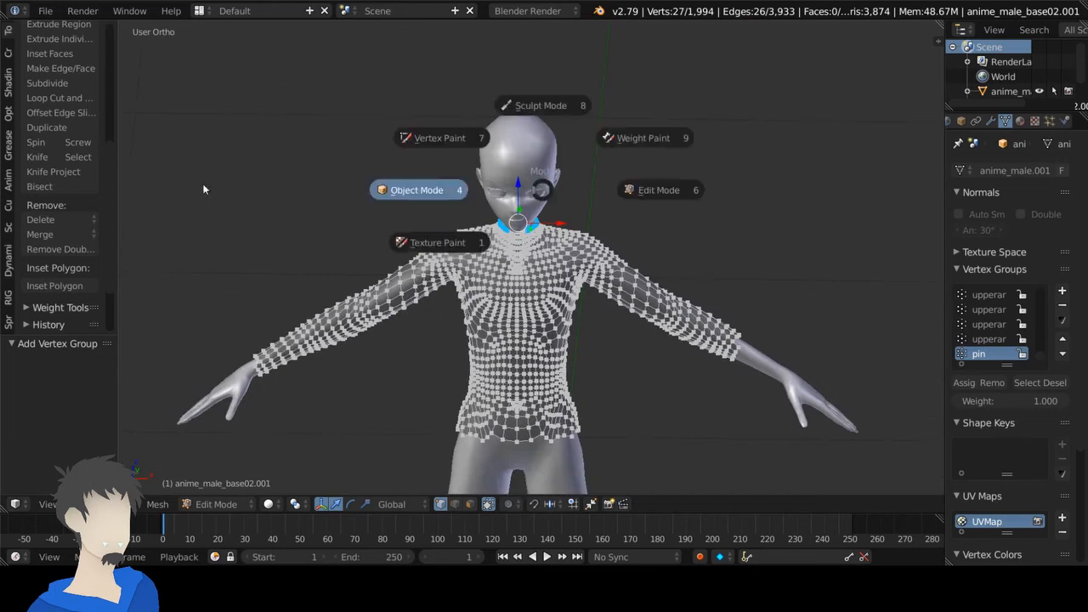
pyautogui.click(204, 187)
# Add a Triangulate modifier to the shirt with quad method Beauty and n-gon method Clip, and apply it.
pyautogui.click(991, 122)
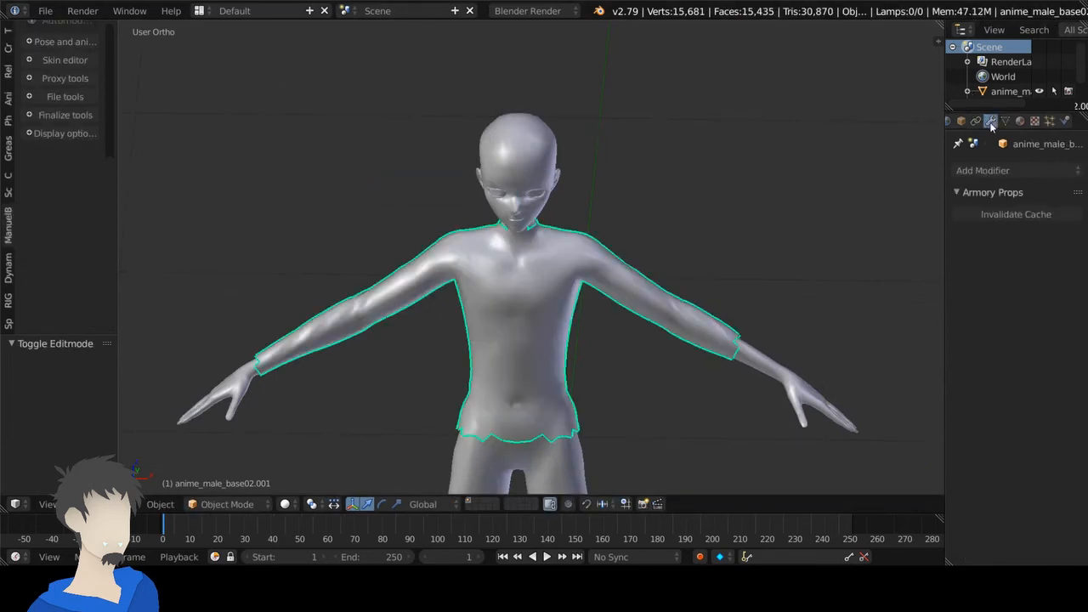
pyautogui.click(1009, 173)
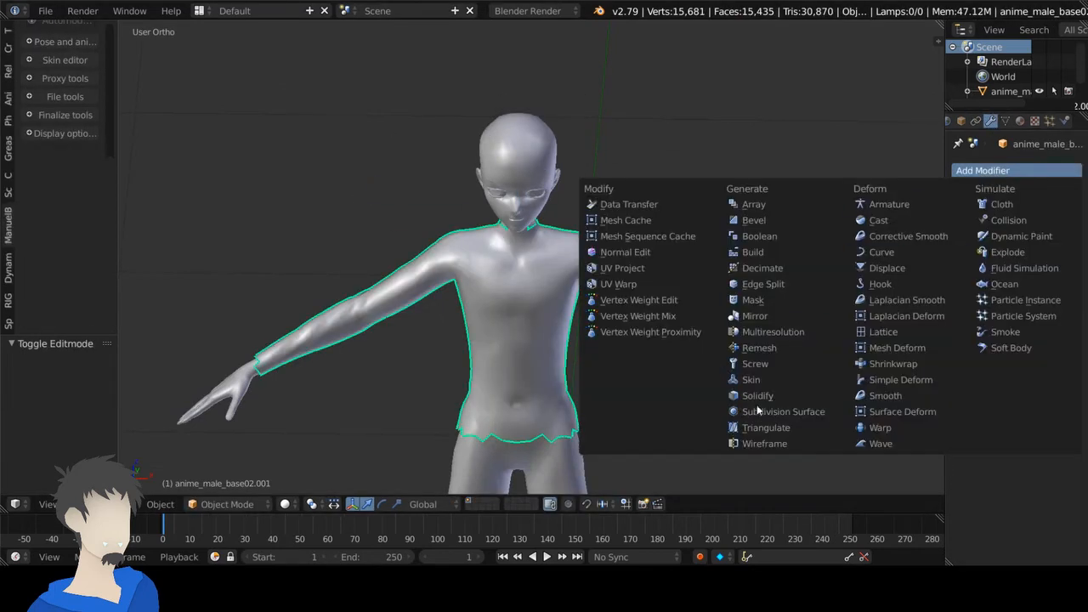
pyautogui.click(785, 428)
pyautogui.click(980, 251)
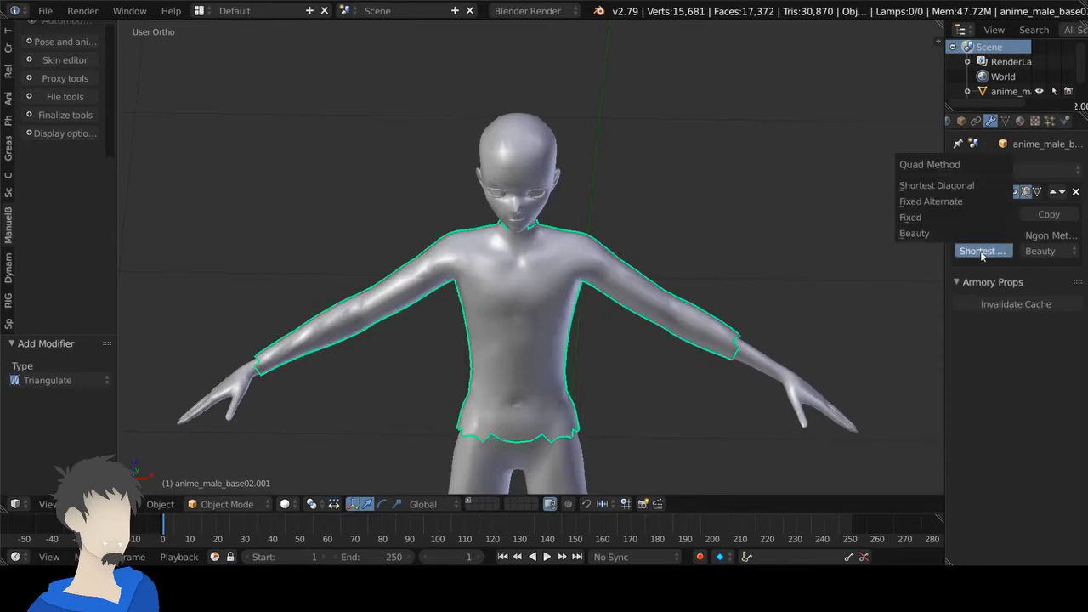
pyautogui.click(971, 233)
pyautogui.click(1051, 251)
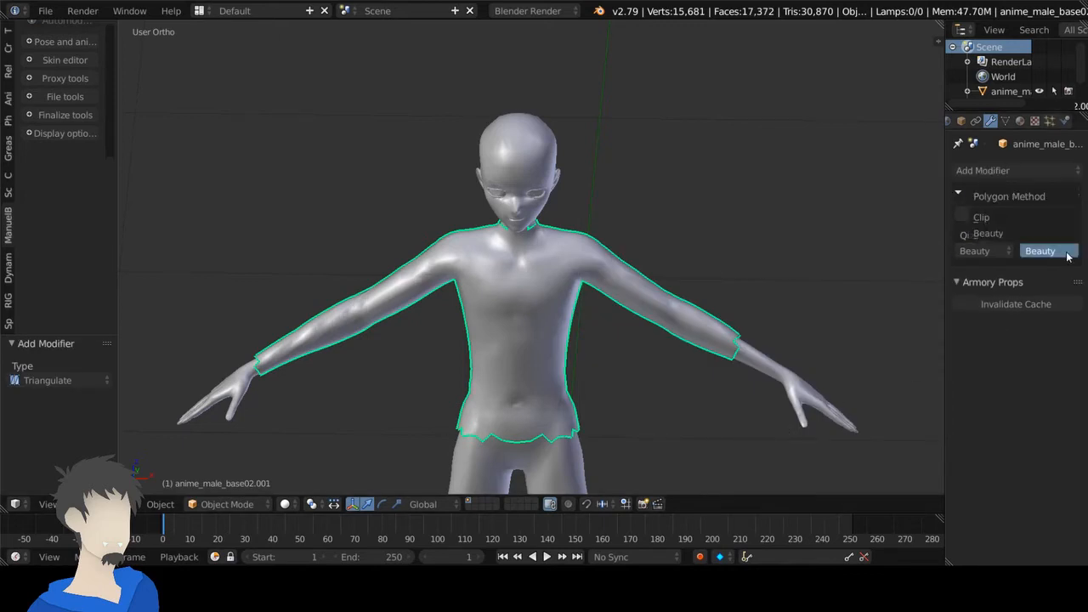
pyautogui.click(1039, 222)
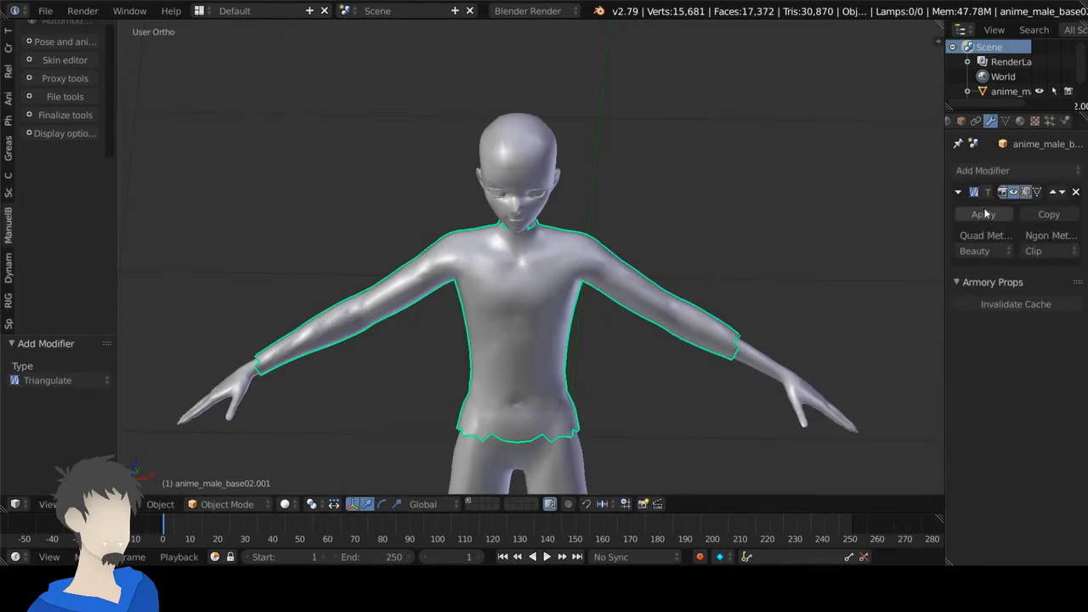
pyautogui.click(984, 214)
# Enable Cloth physics on the shirt and load the Kais Setting preset.
pyautogui.click(1065, 121)
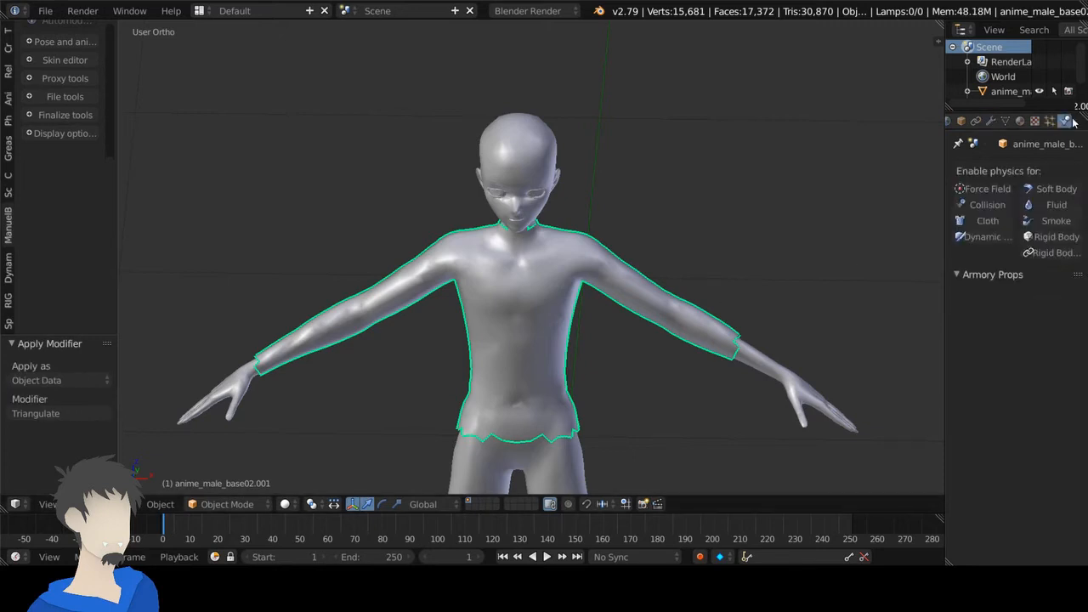
pyautogui.click(989, 221)
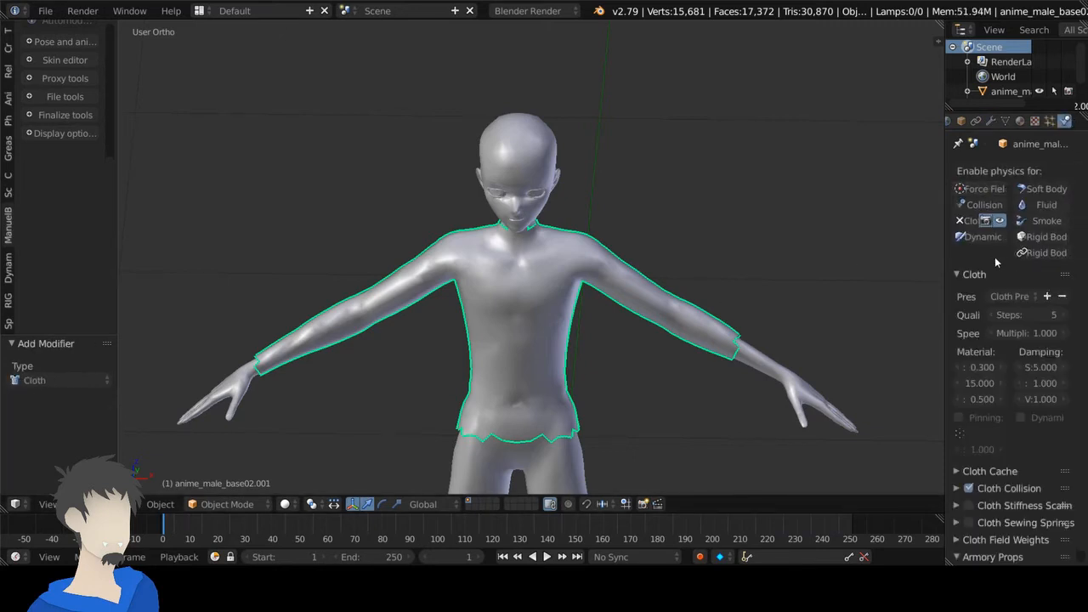
pyautogui.moveTo(944, 265); pyautogui.dragTo(757, 265)
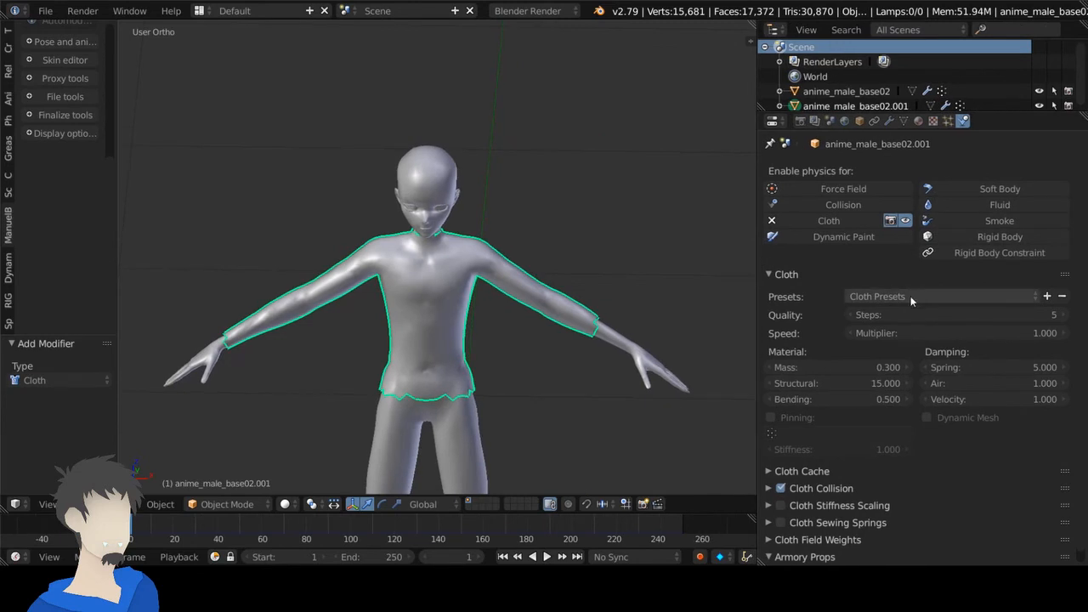
pyautogui.click(914, 296)
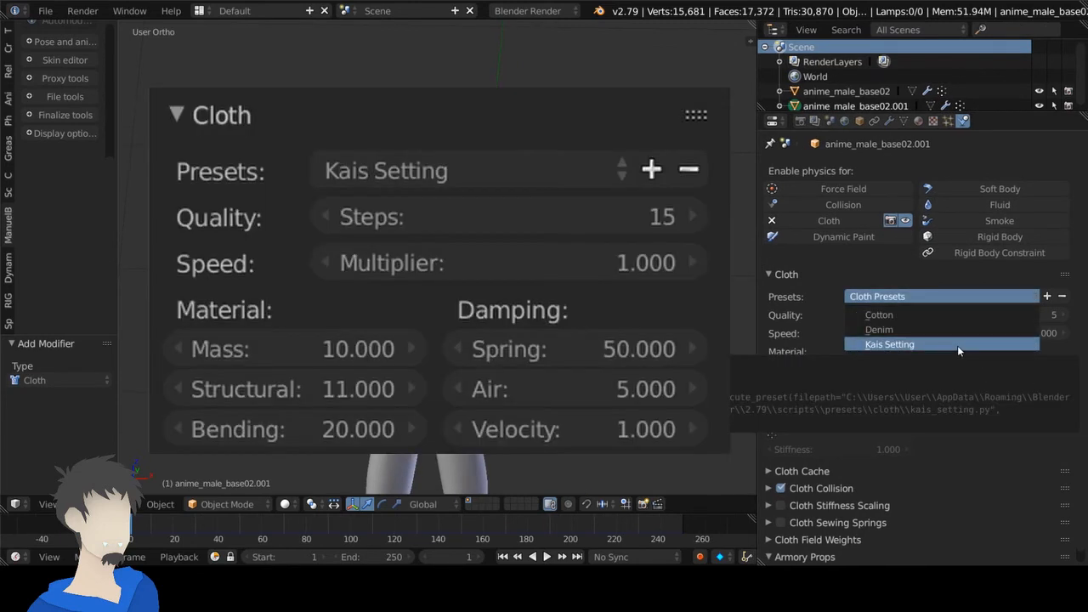
pyautogui.click(958, 345)
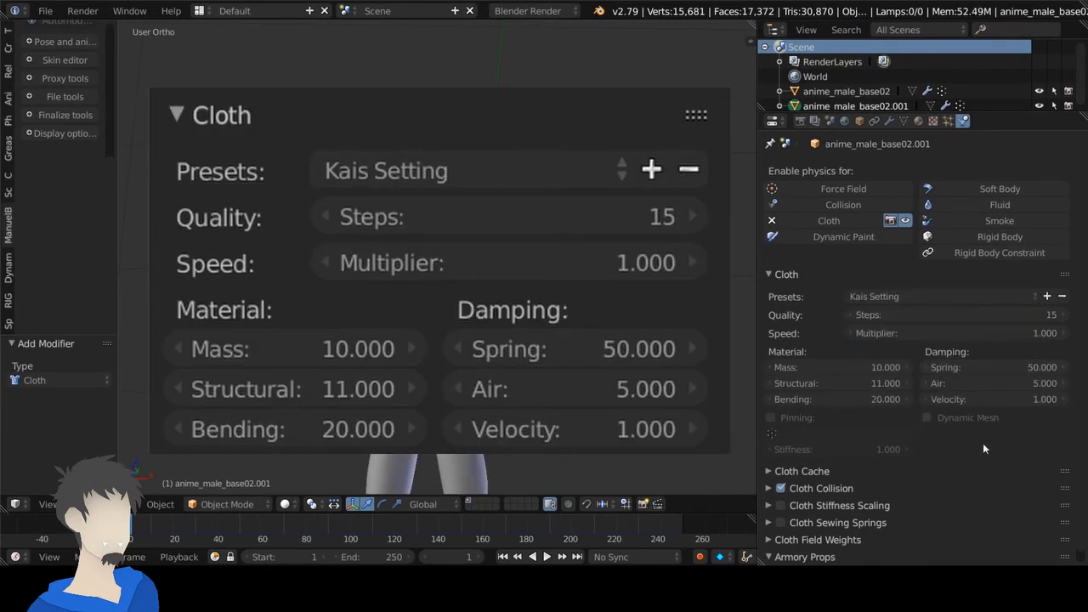
# Enable pinning in the shirt's cloth settings and assign the pin vertex group to it.
pyautogui.scroll(-1, 992, 368)
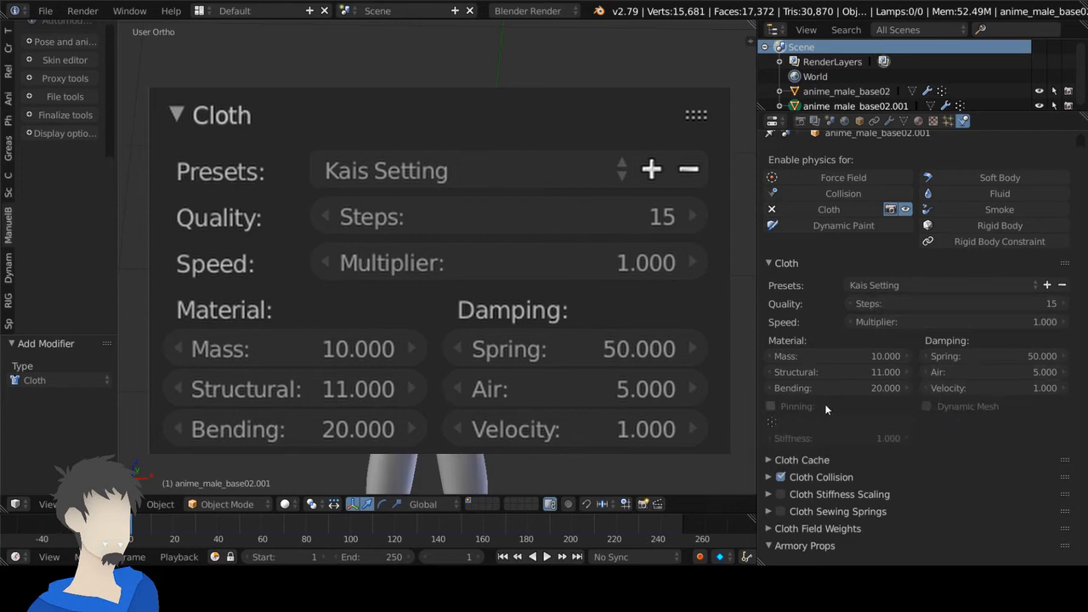
pyautogui.click(803, 406)
pyautogui.click(861, 422)
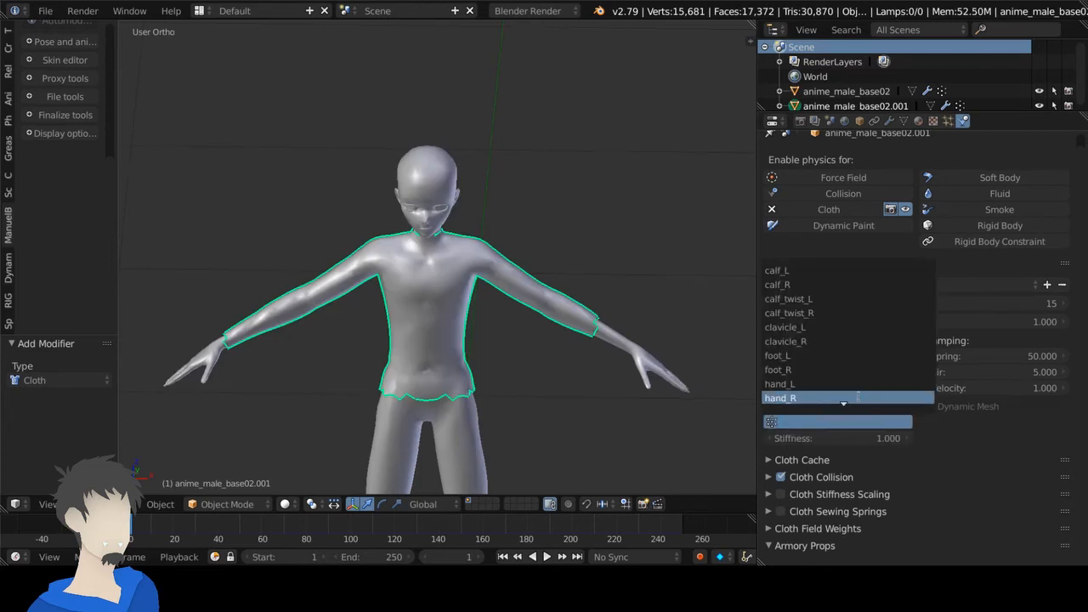
pyautogui.write('p')
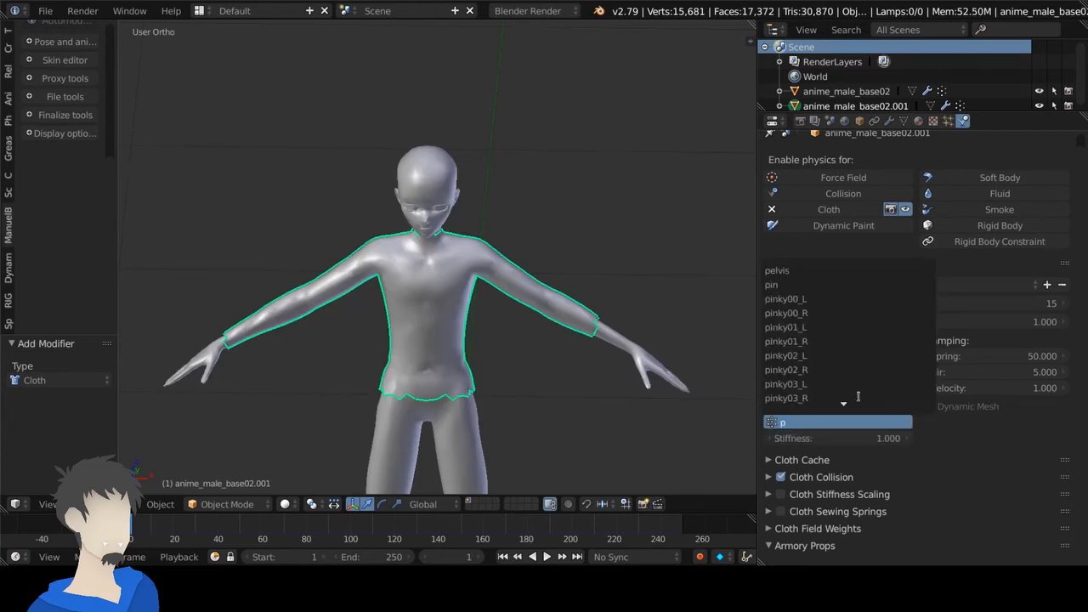
pyautogui.click(786, 285)
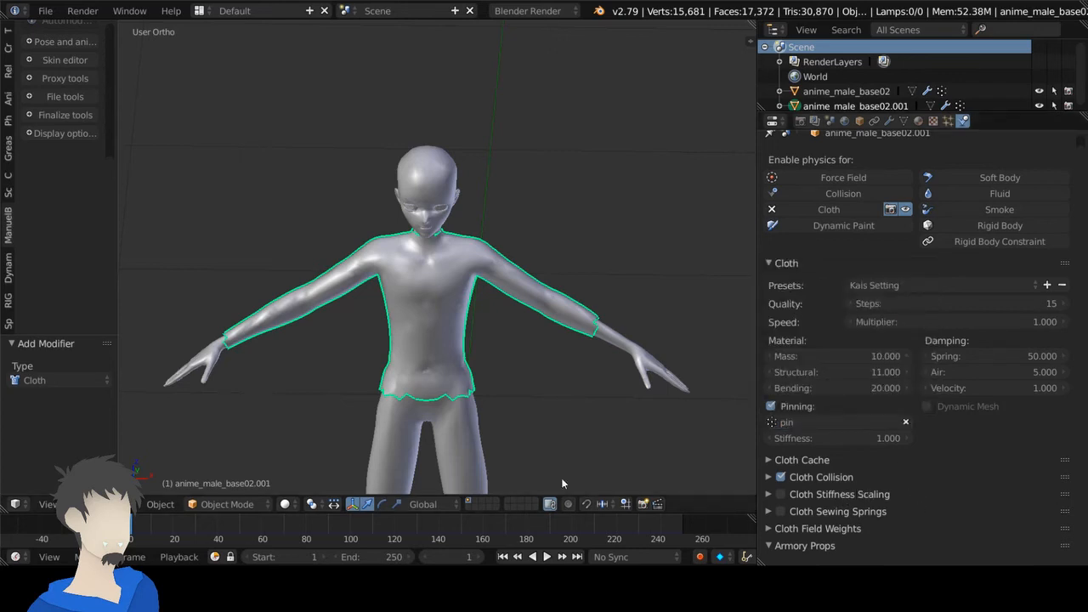
# Examine the shirt's fit on the body and the distance and quality options in its Cloth Collision settings.
pyautogui.press('KP_1')
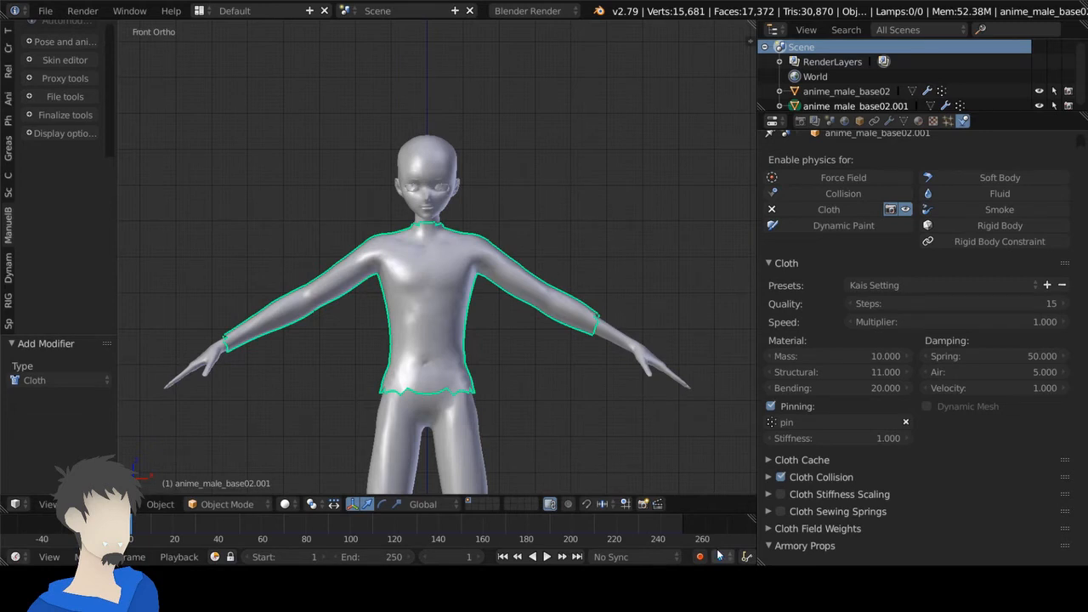
pyautogui.moveTo(378, 263); pyautogui.dragTo(459, 255, button='middle')
pyautogui.press('KP_1')
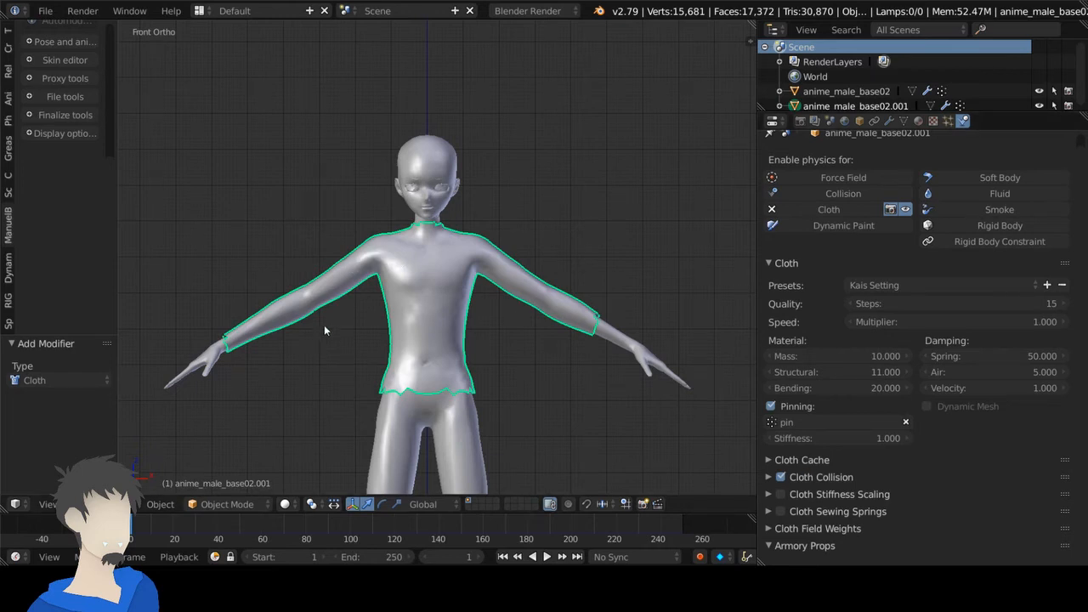
pyautogui.click(805, 478)
pyautogui.scroll(-1, 904, 444)
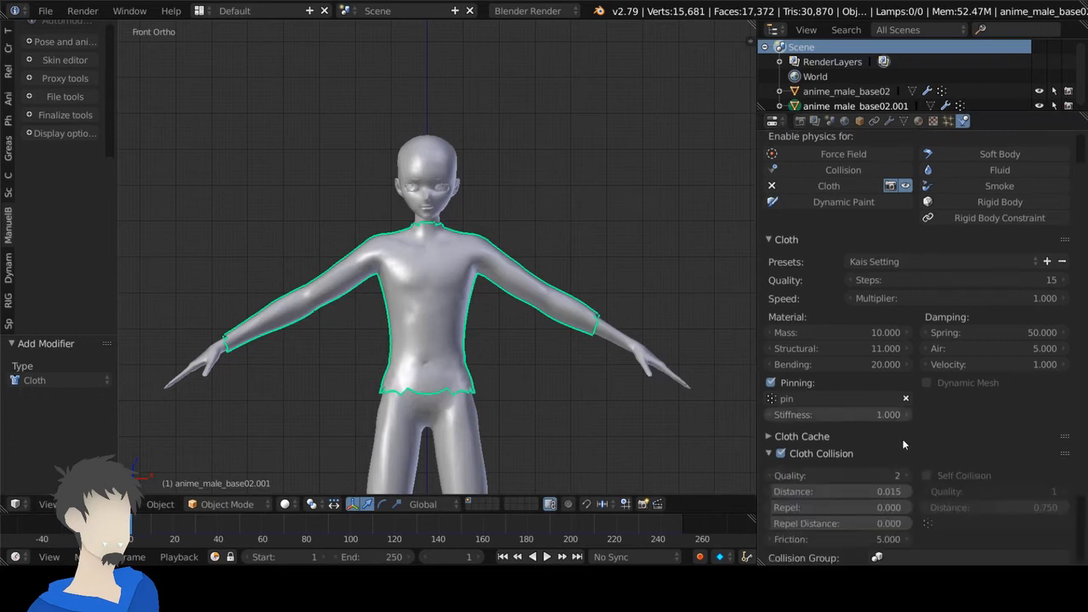
pyautogui.scroll(-2, 904, 444)
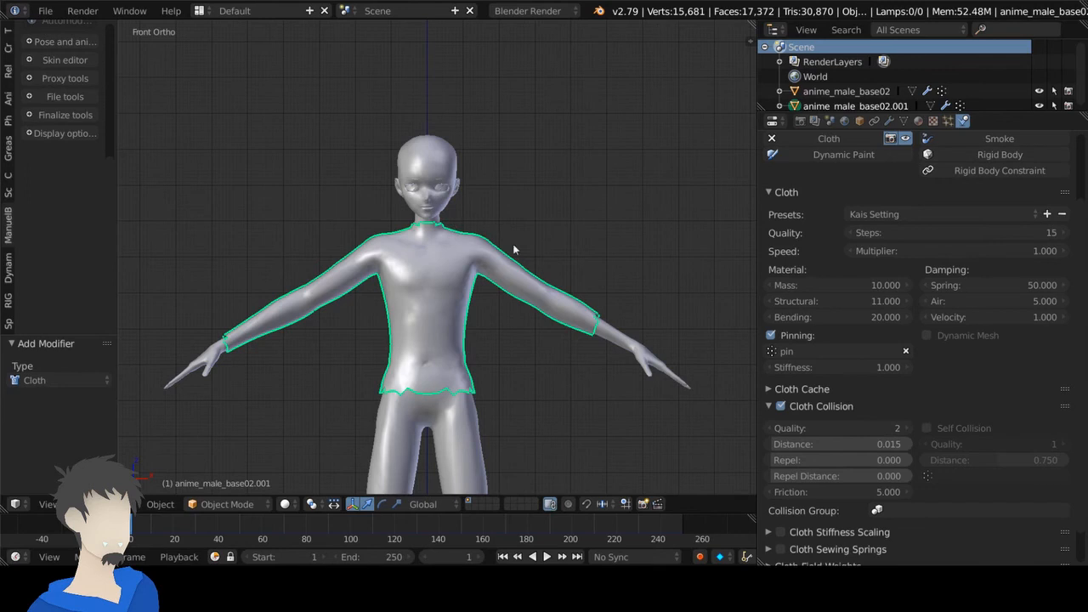
pyautogui.moveTo(618, 226)
pyautogui.mouseDown(button='middle')
pyautogui.moveTo(460, 211)
pyautogui.moveTo(587, 222)
pyautogui.moveTo(655, 265)
pyautogui.moveTo(633, 211)
pyautogui.mouseUp(button='middle')
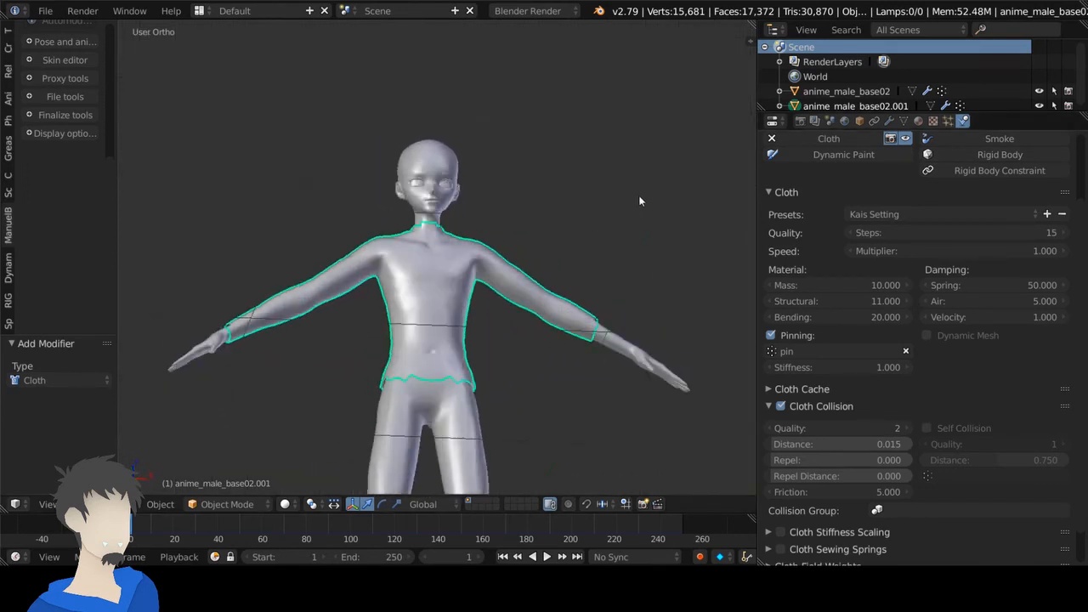
pyautogui.press('KP_1')
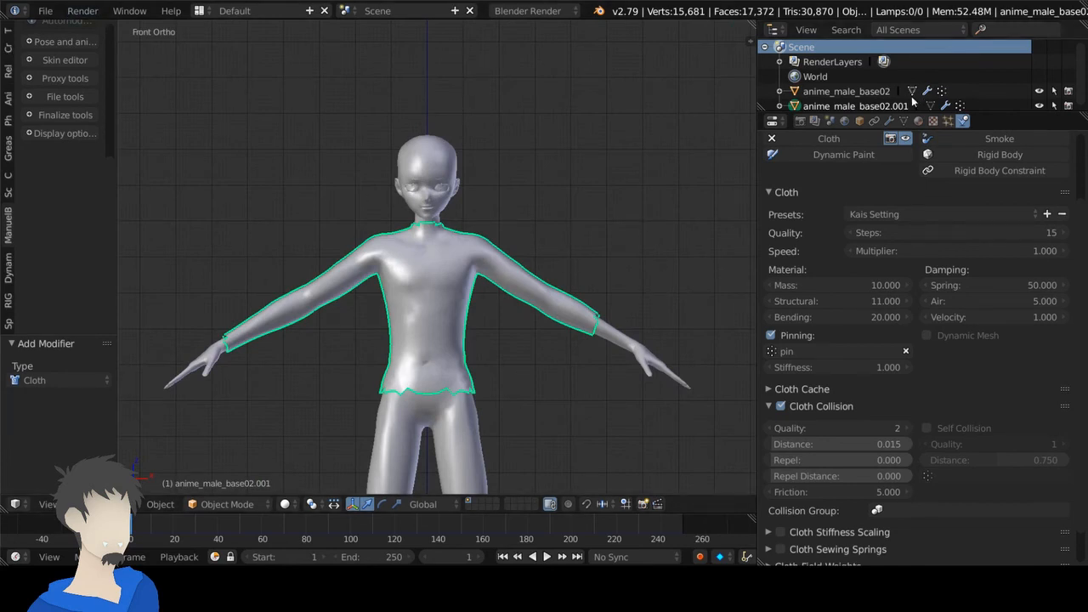
# Try a Solidify modifier with an offset of 1.0 on the shirt and remove it again.
pyautogui.click(889, 120)
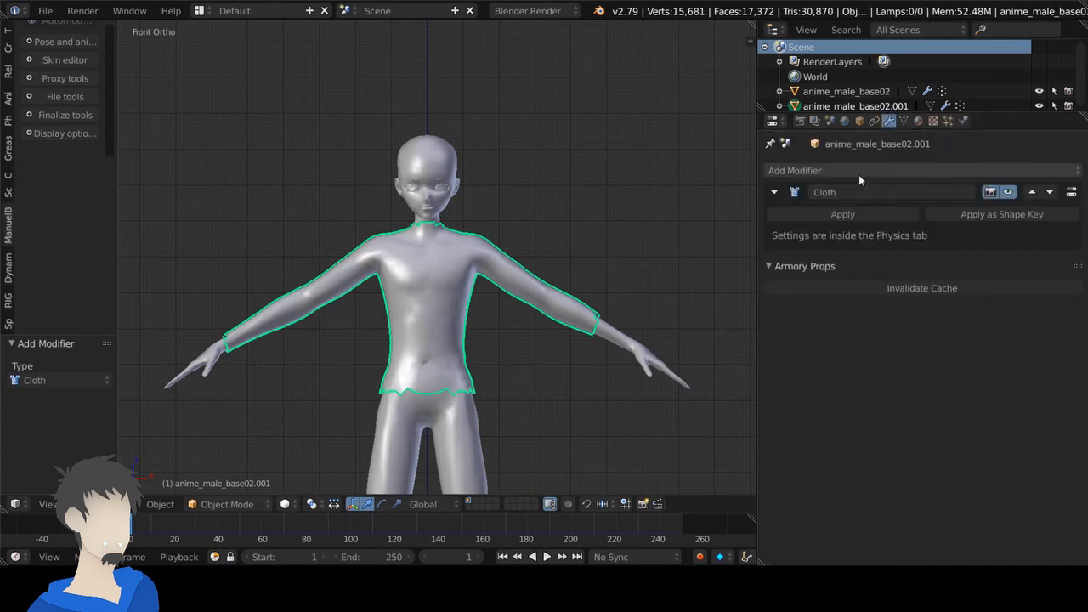
pyautogui.click(857, 173)
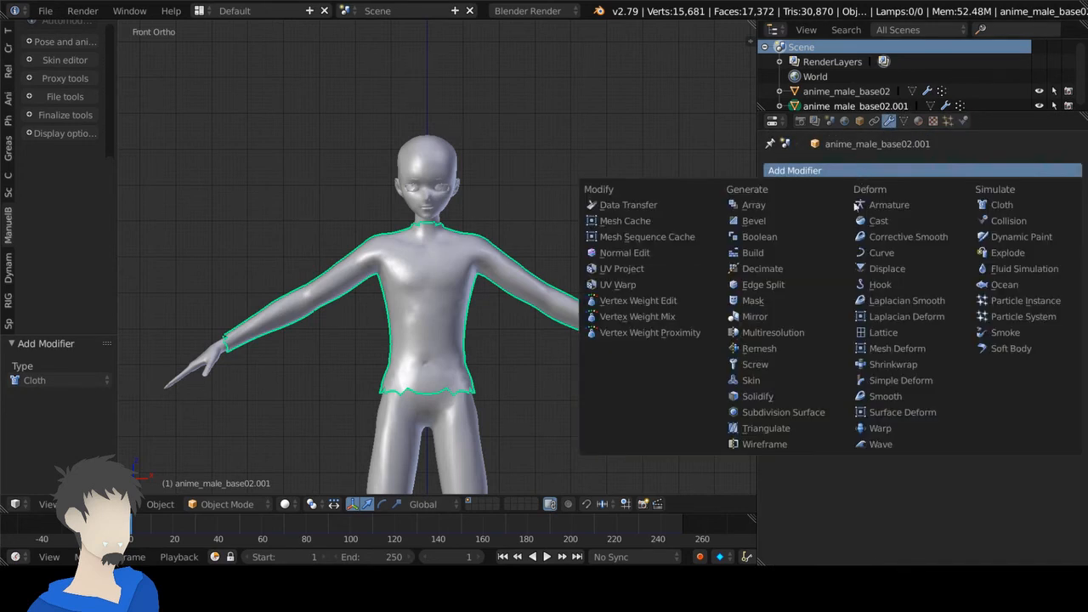
pyautogui.click(796, 394)
pyautogui.moveTo(927, 309); pyautogui.dragTo(1082, 314)
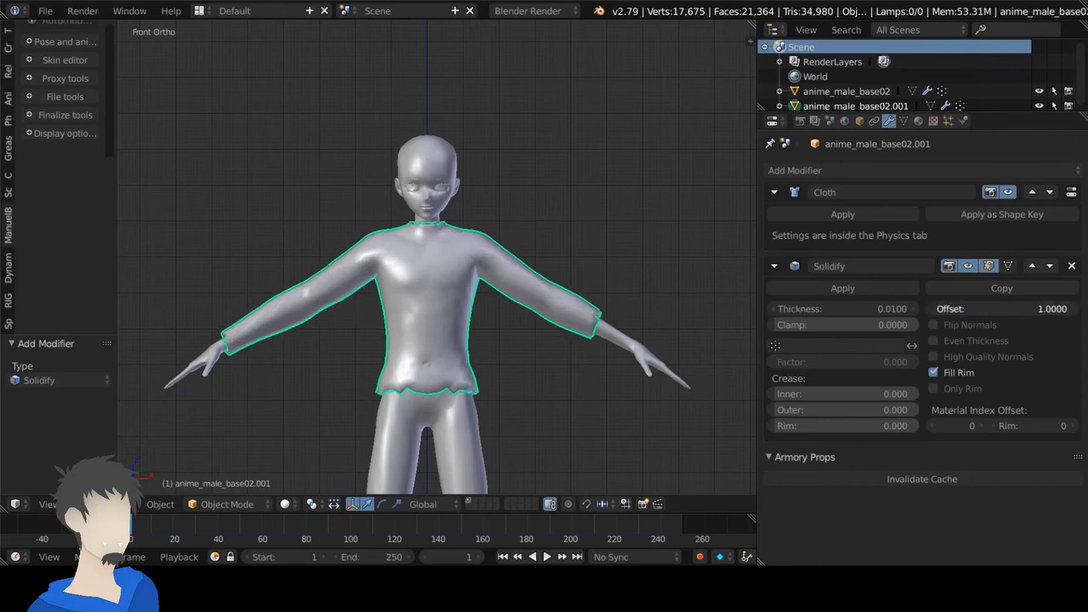
pyautogui.click(968, 342)
pyautogui.click(974, 341)
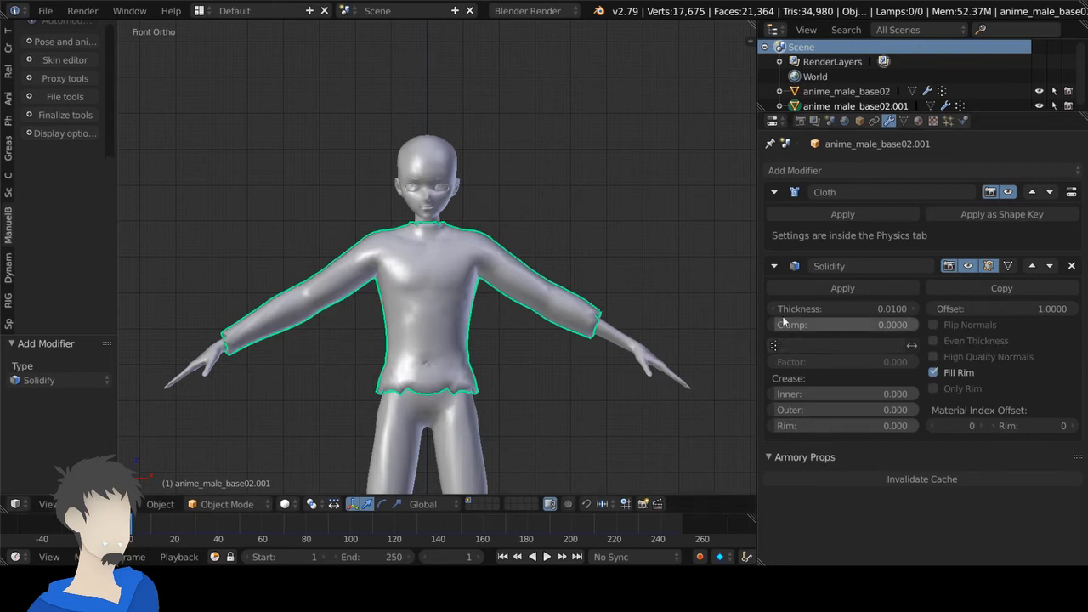
pyautogui.moveTo(773, 325)
pyautogui.mouseDown()
pyautogui.moveTo(850, 325)
pyautogui.moveTo(788, 314)
pyautogui.mouseUp()
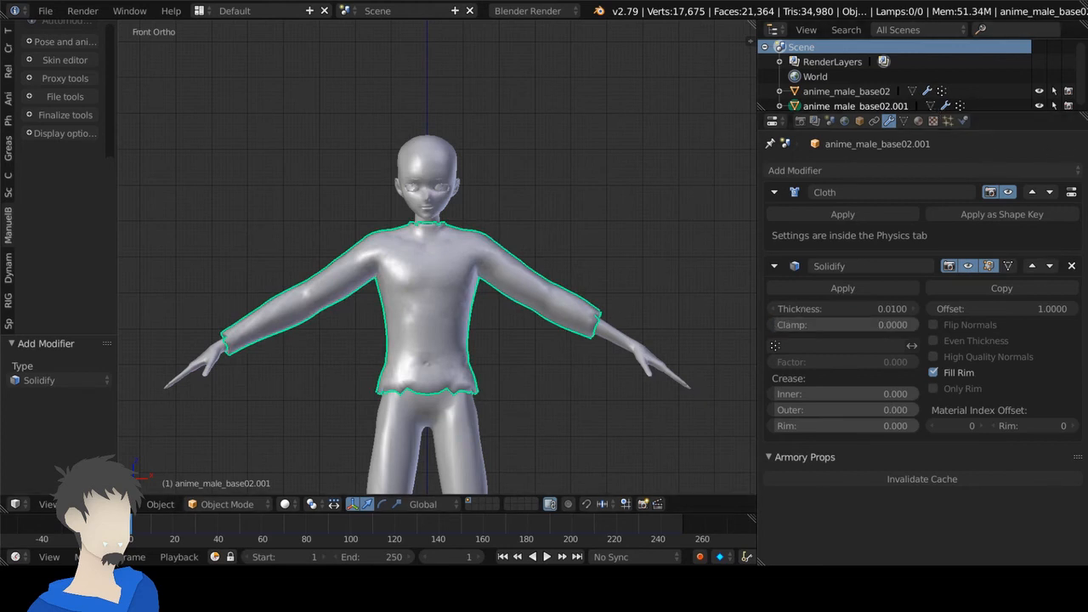
pyautogui.click(1073, 266)
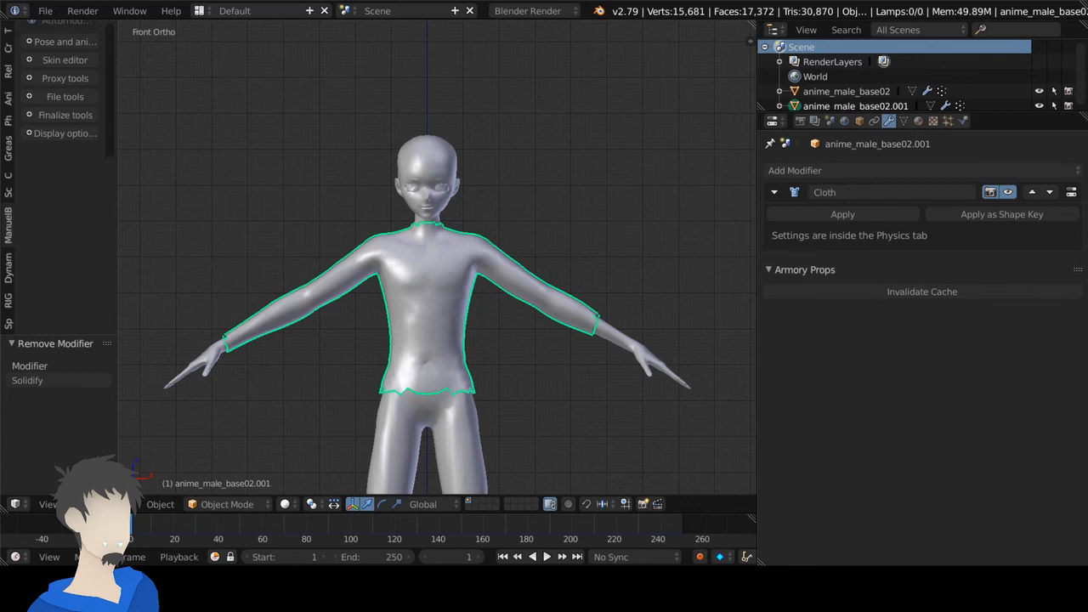
# Set the end frame of the shirt's cloth cache to 100 and bake the simulation.
pyautogui.click(964, 121)
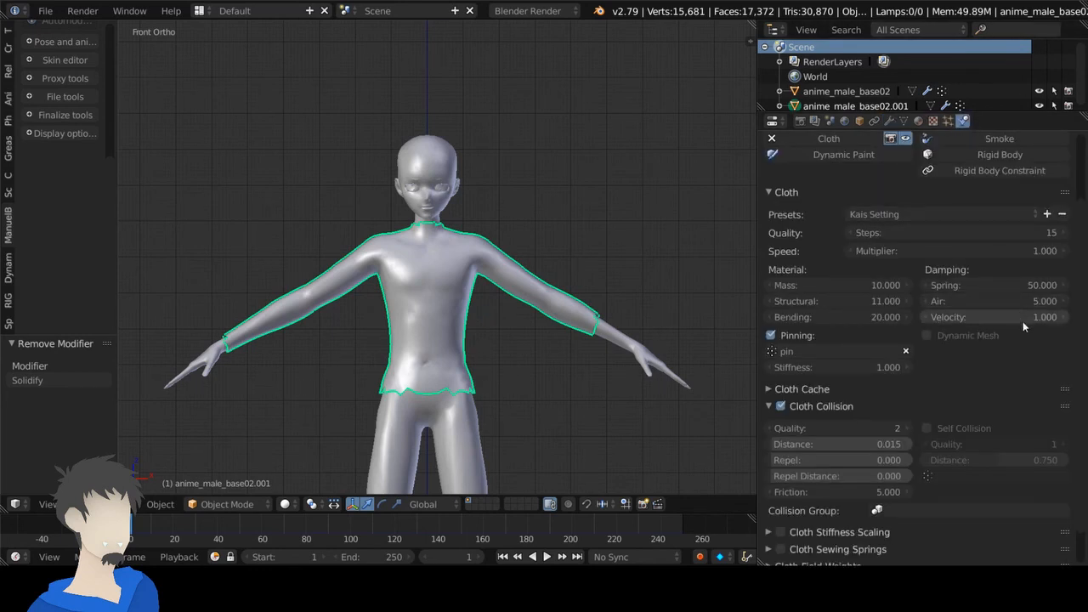
pyautogui.scroll(-1, 1023, 323)
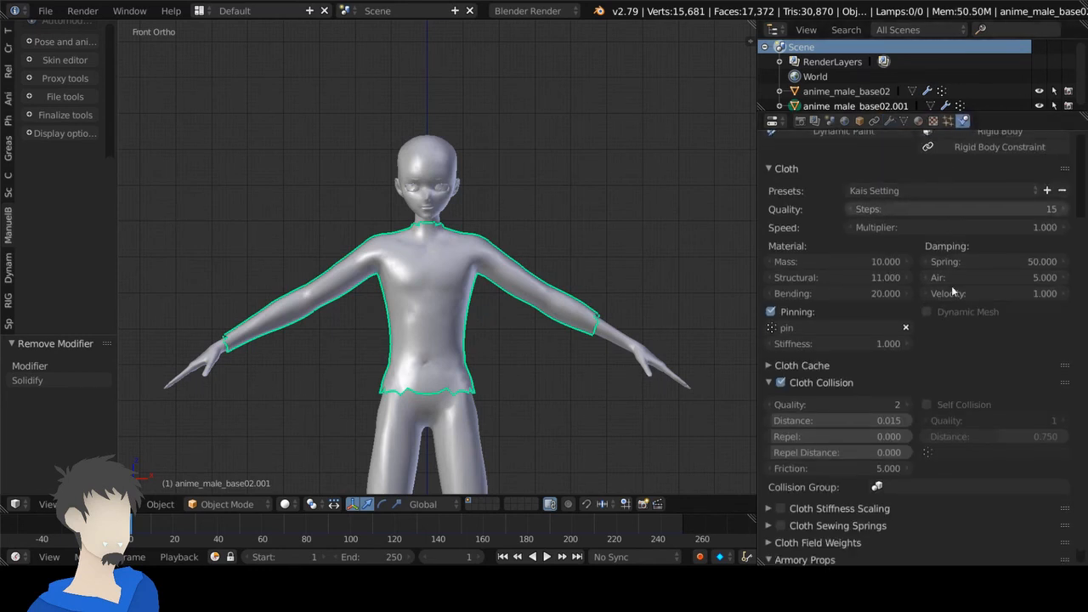
pyautogui.click(796, 366)
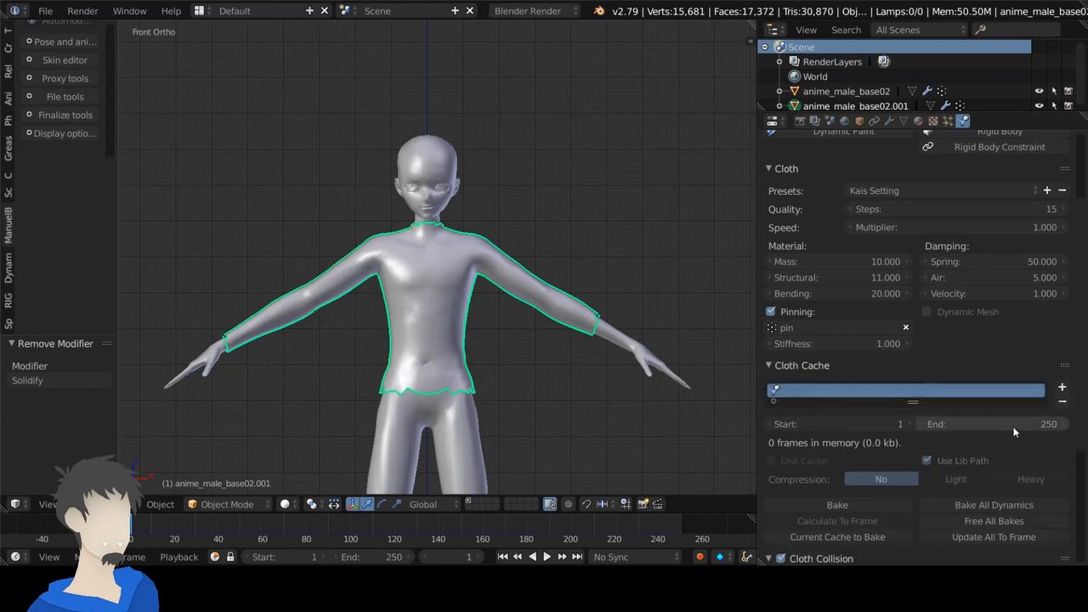
pyautogui.moveTo(1015, 432); pyautogui.dragTo(902, 432)
pyautogui.click(838, 505)
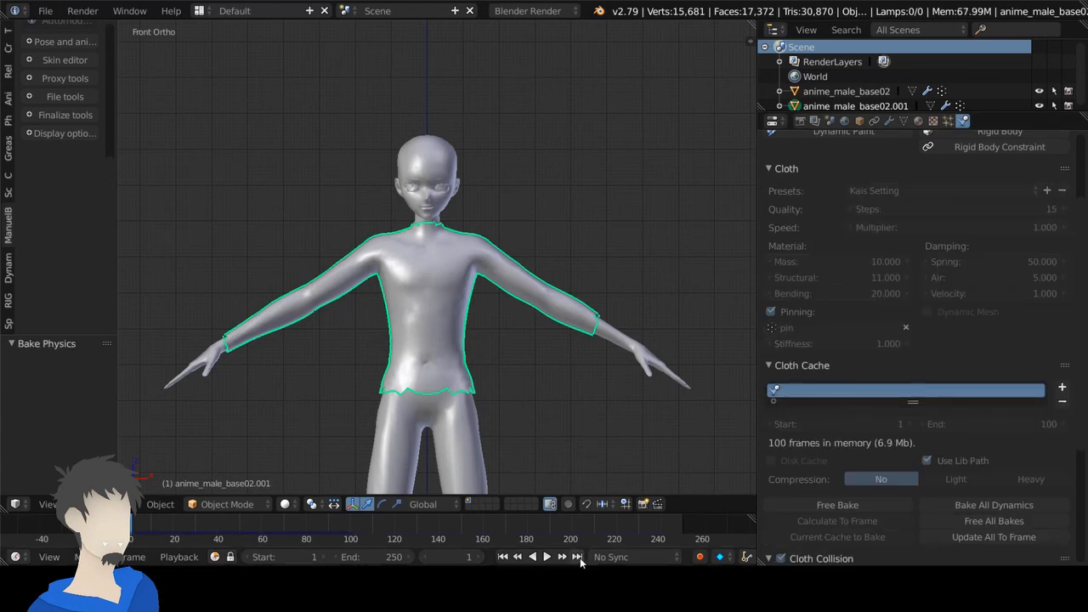
# Set the timeline's end frame to 100, play the baked cloth simulation and stop it at frame 82.
pyautogui.moveTo(372, 556); pyautogui.dragTo(245, 556)
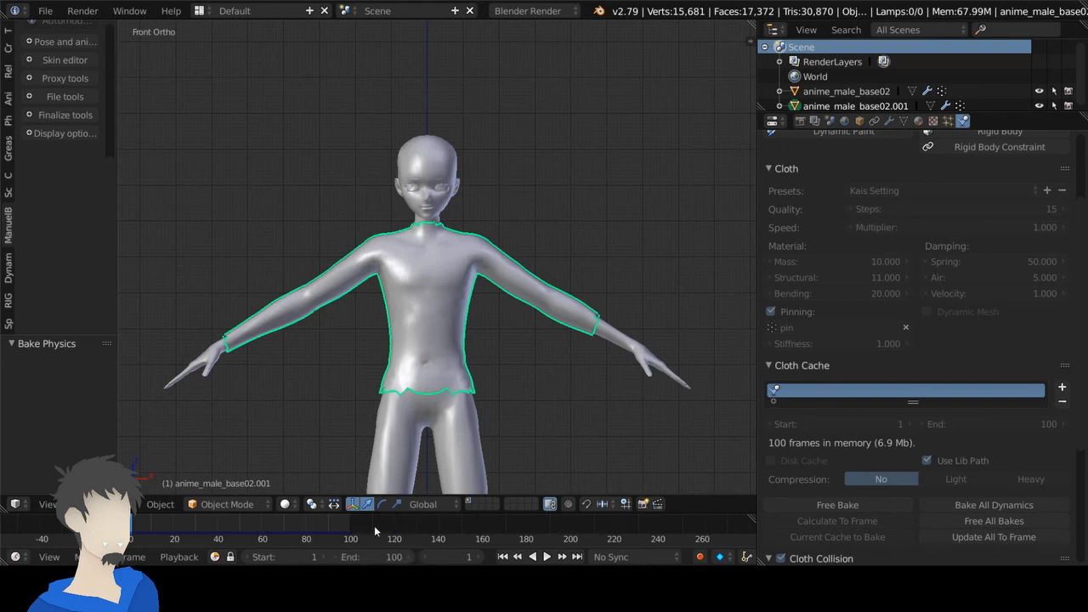
pyautogui.click(547, 557)
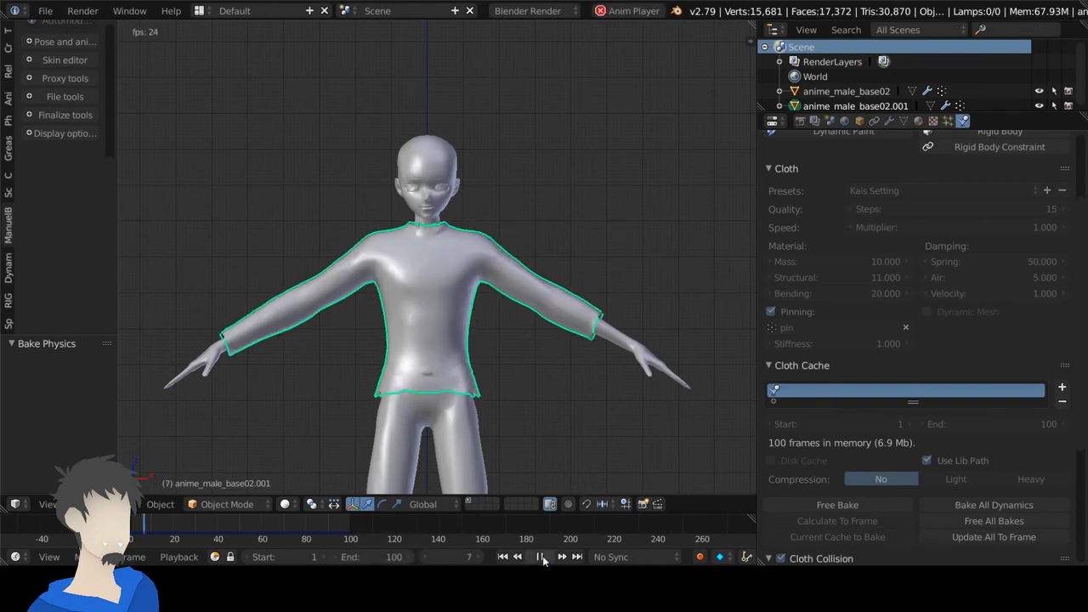
pyautogui.moveTo(597, 414); pyautogui.dragTo(636, 437, button='middle')
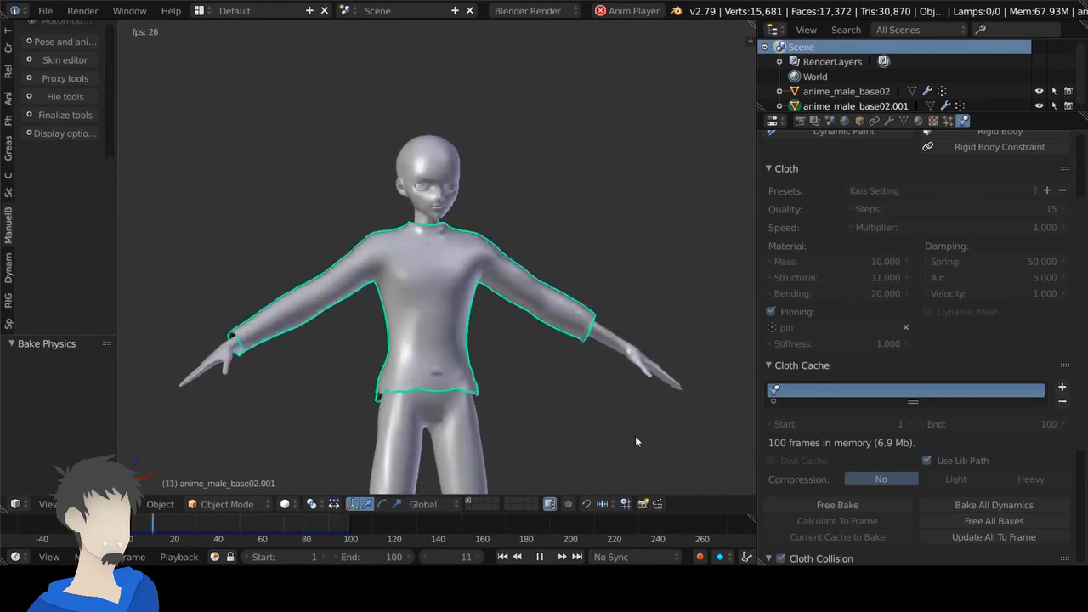
pyautogui.click(548, 559)
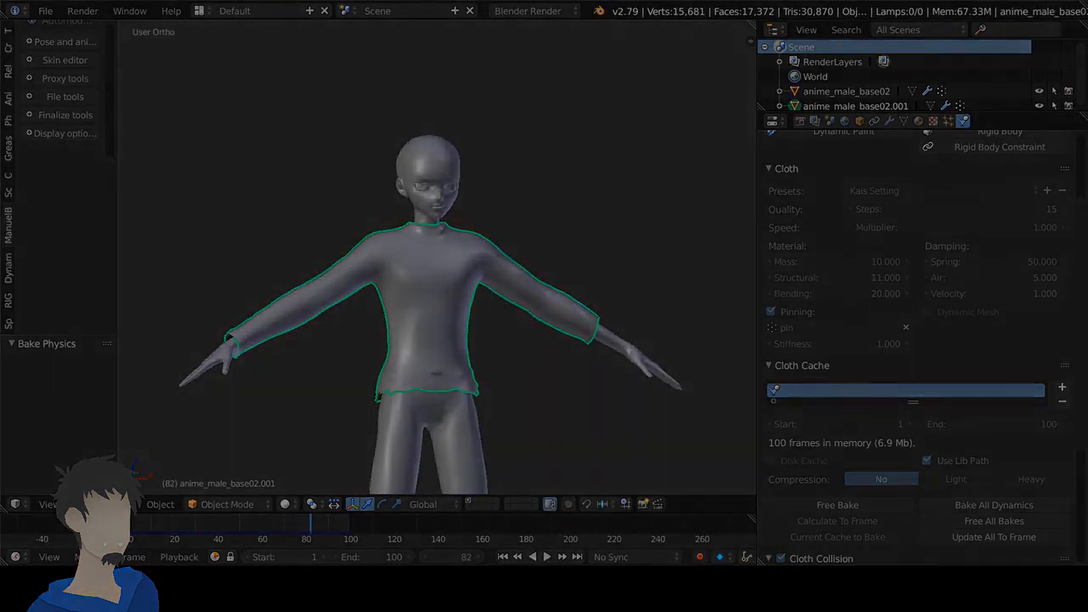